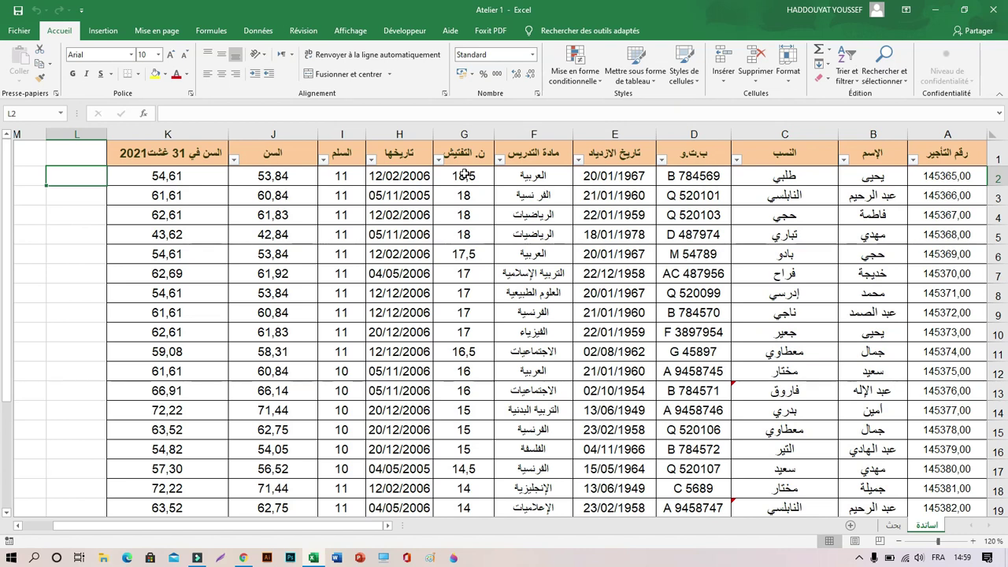
- Select the inspection grades in G2:G24 and set up a Greater Than highlighting rule with a threshold of 17
drag(464, 175, 464, 486)
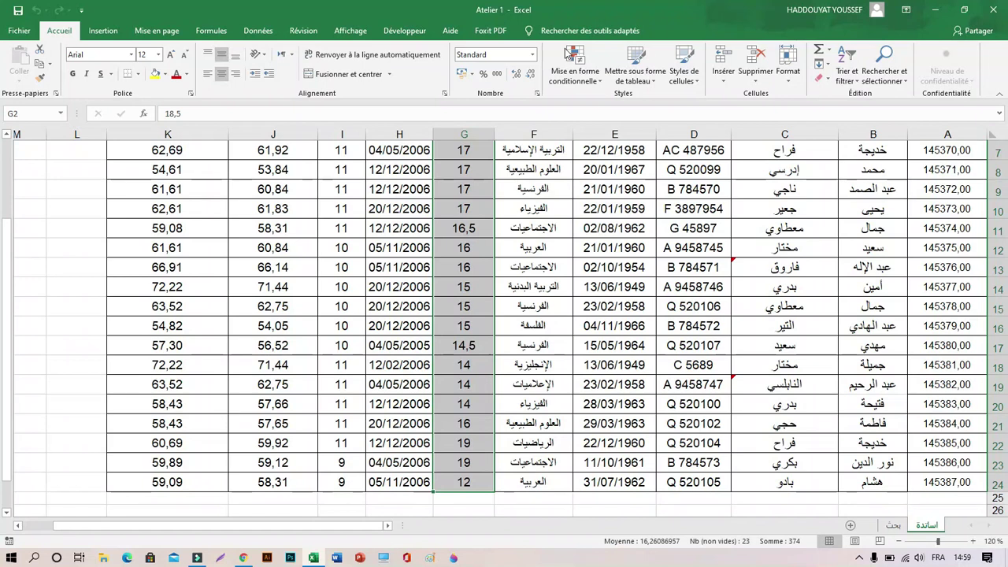
click(599, 81)
mouse_move(647, 96)
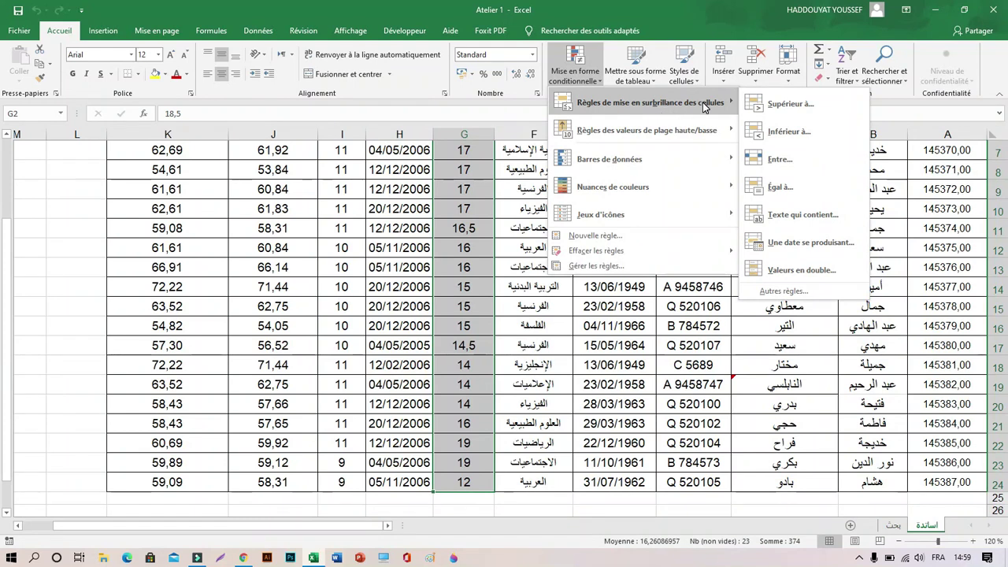
click(788, 104)
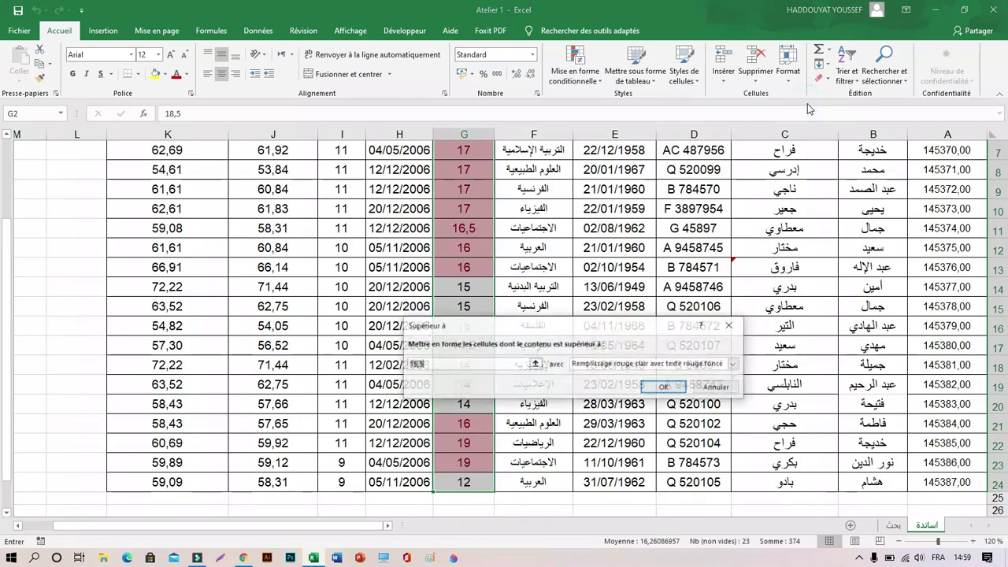
click(486, 364)
key(BackSpace)
key(BackSpace)
key(BackSpace)
key(BackSpace)
text(17)
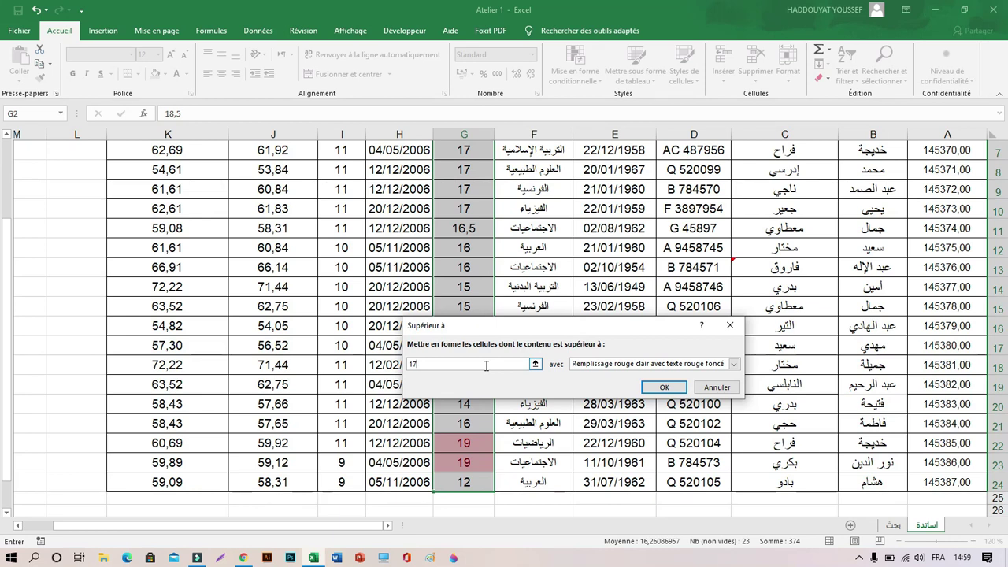
- Apply the greater-than-17 rule with a custom bright yellow fill, and undo it
click(734, 364)
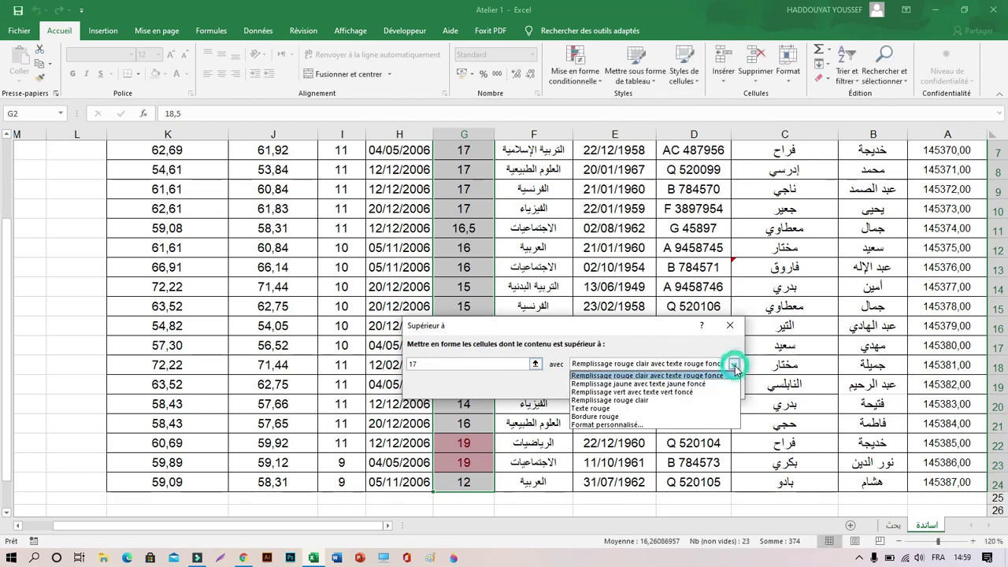
click(632, 426)
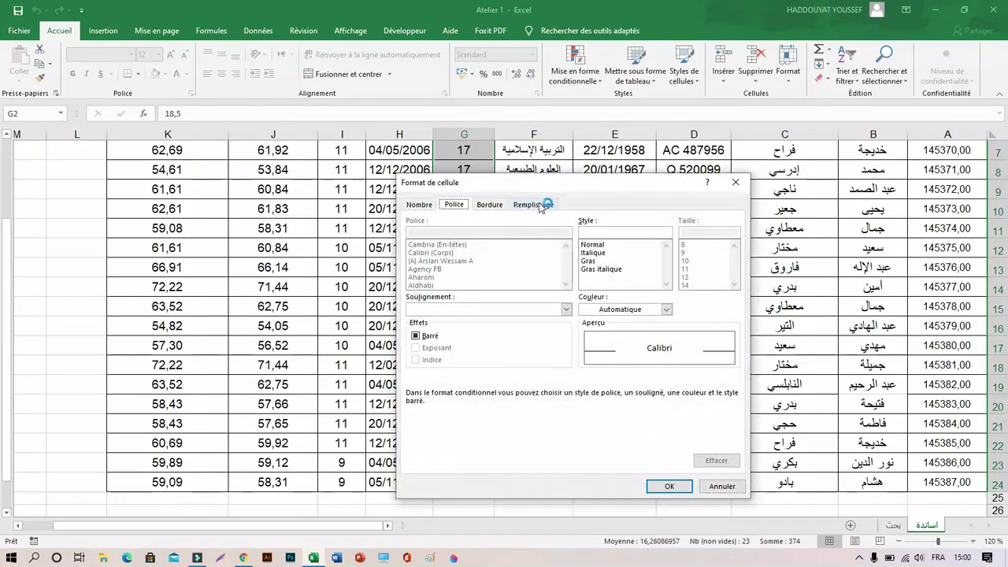
click(535, 207)
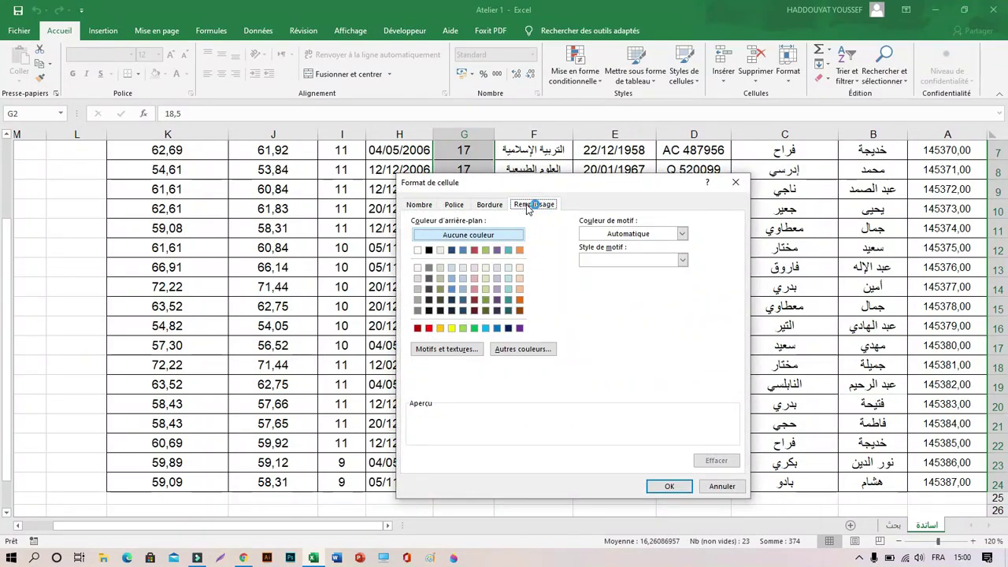
click(475, 290)
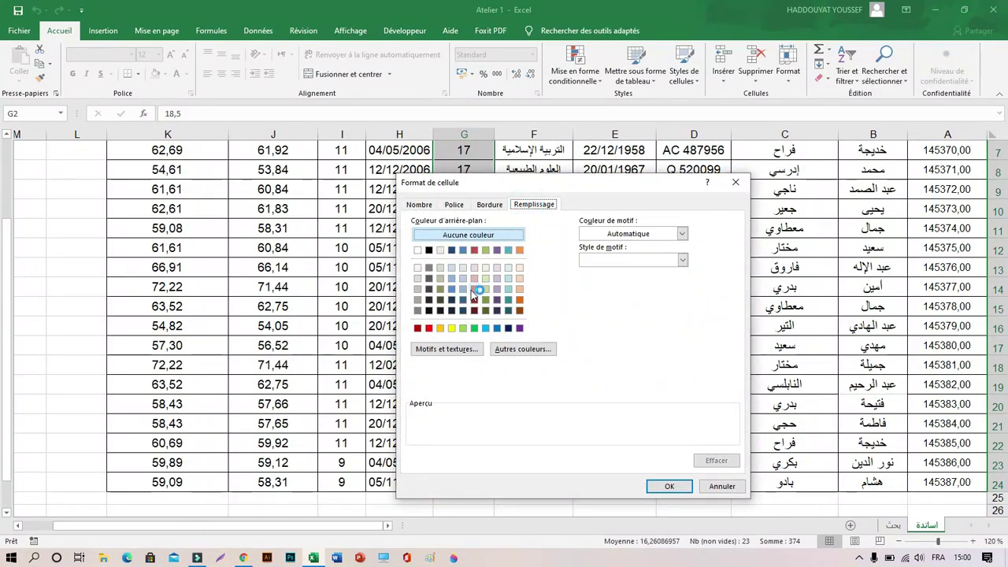
click(452, 330)
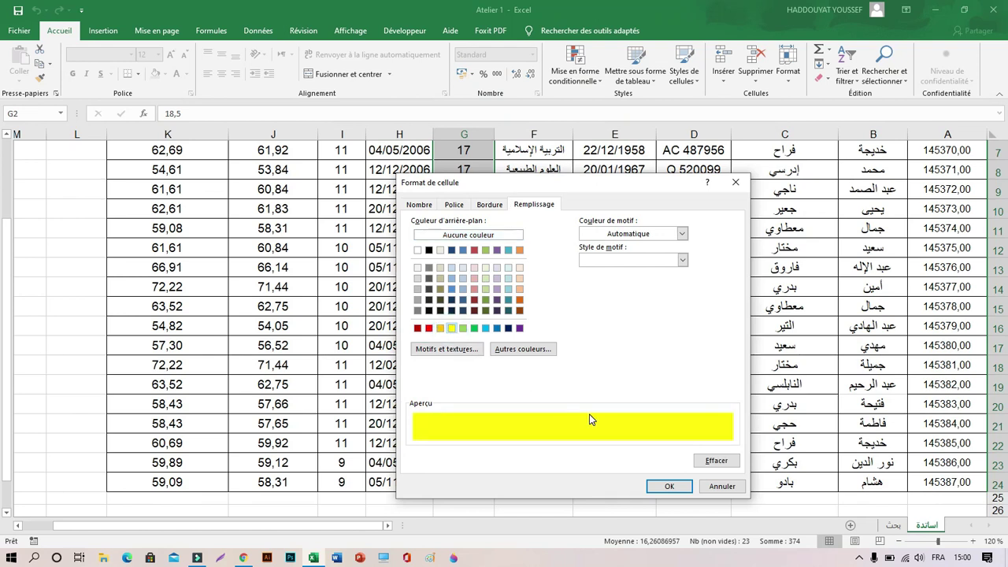
click(666, 486)
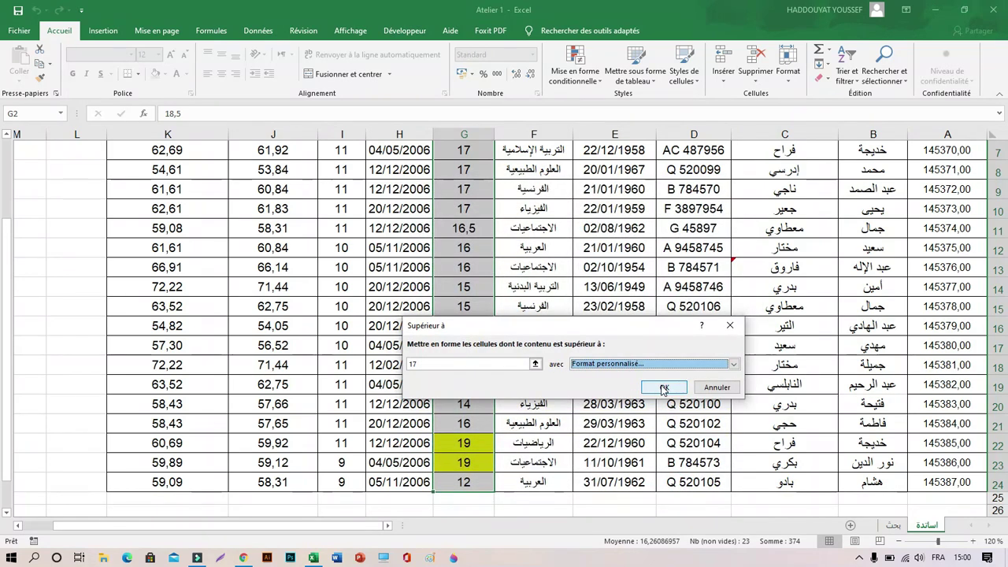
click(664, 387)
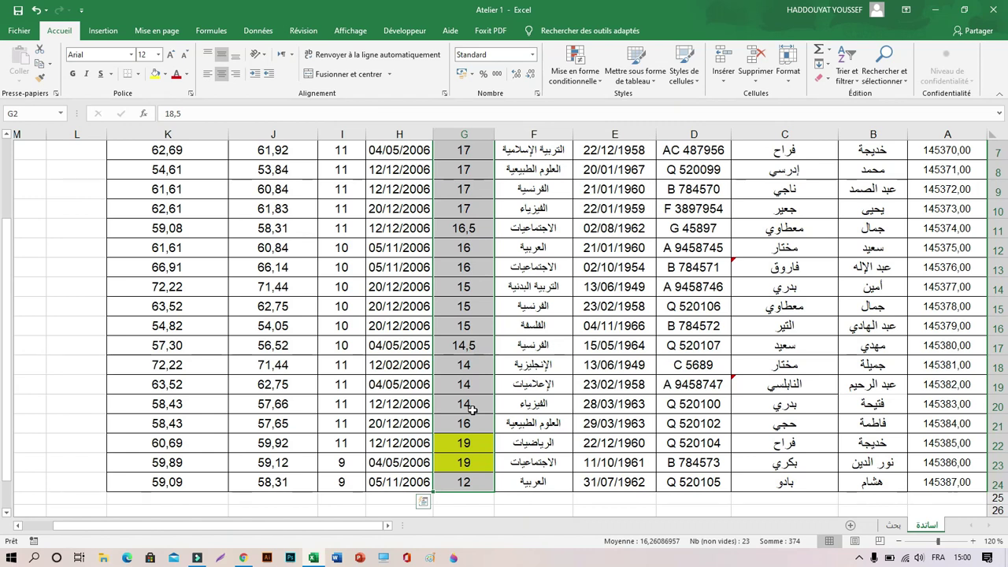
click(36, 12)
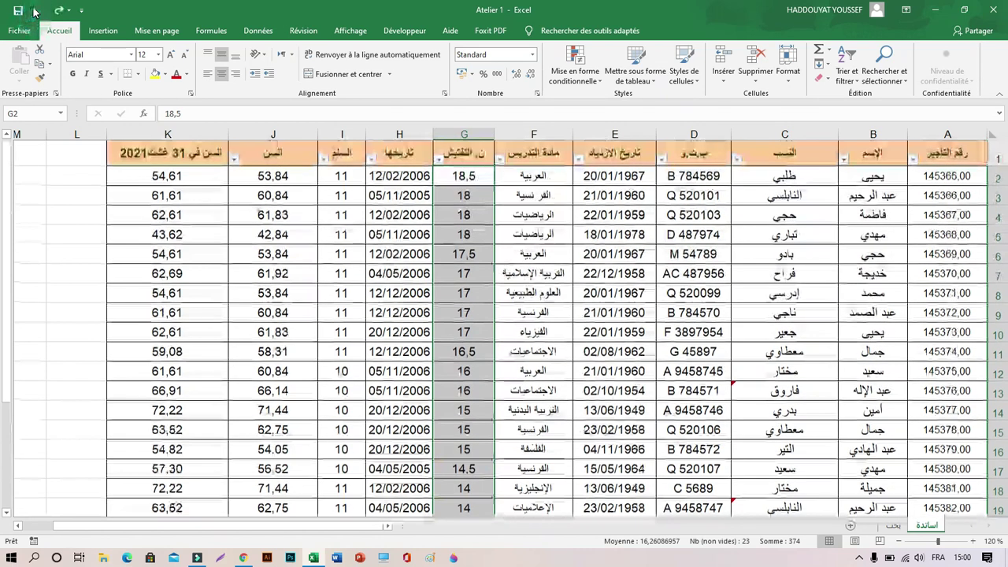
- Highlight the inspection grades below 15,5 in G2:G24 with a custom red fill, and undo the rule
click(599, 75)
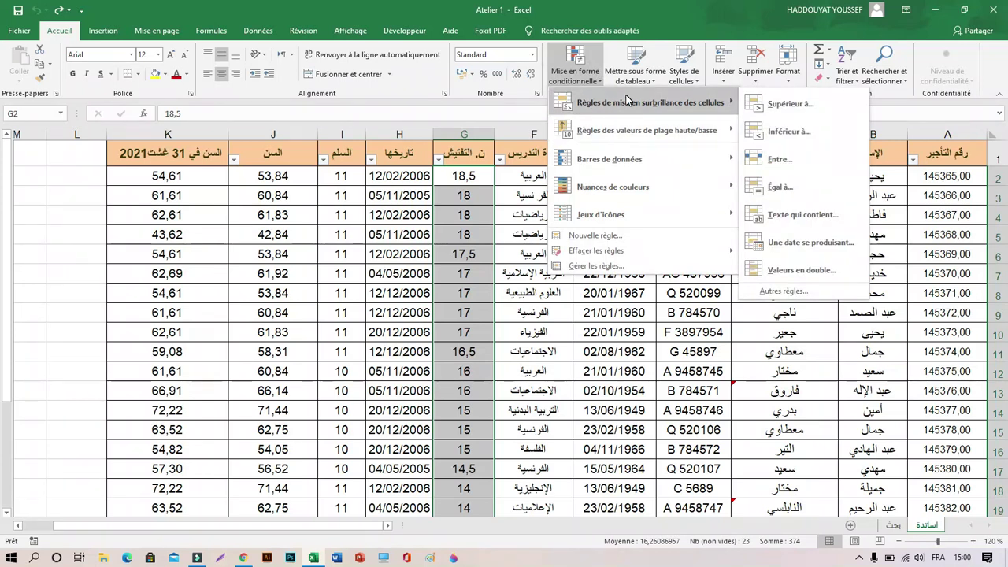
click(806, 131)
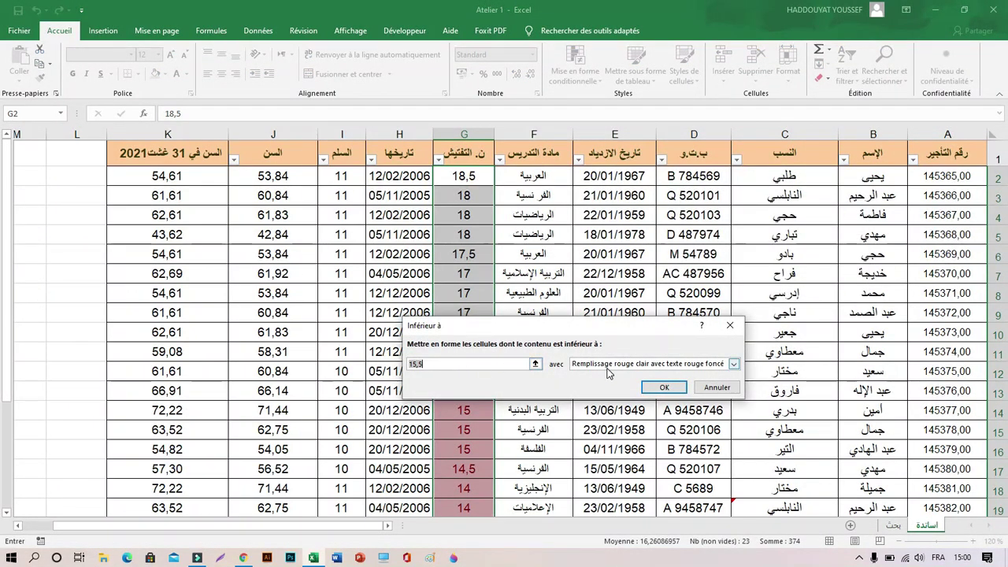
click(734, 365)
click(607, 425)
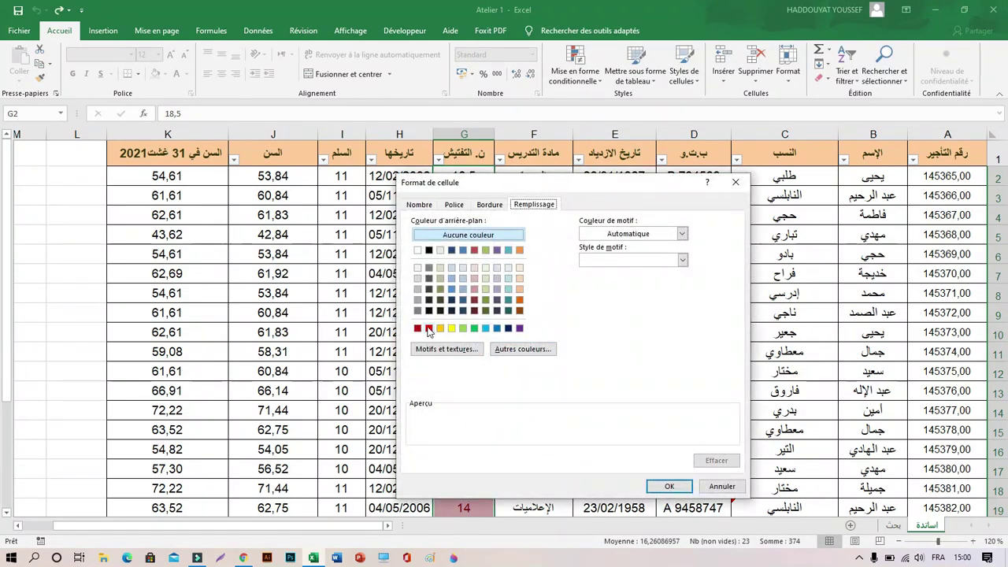
click(429, 328)
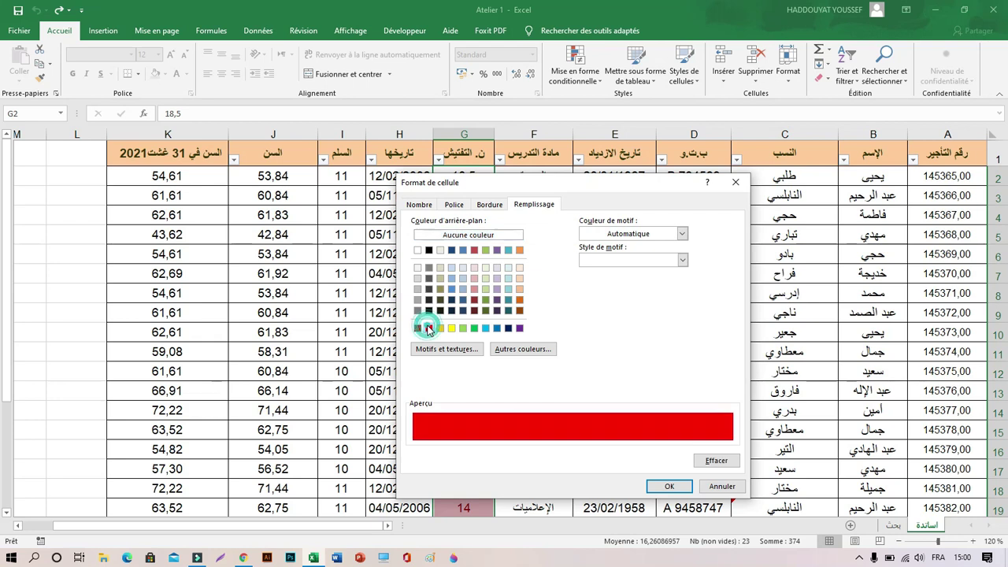
click(663, 487)
click(664, 387)
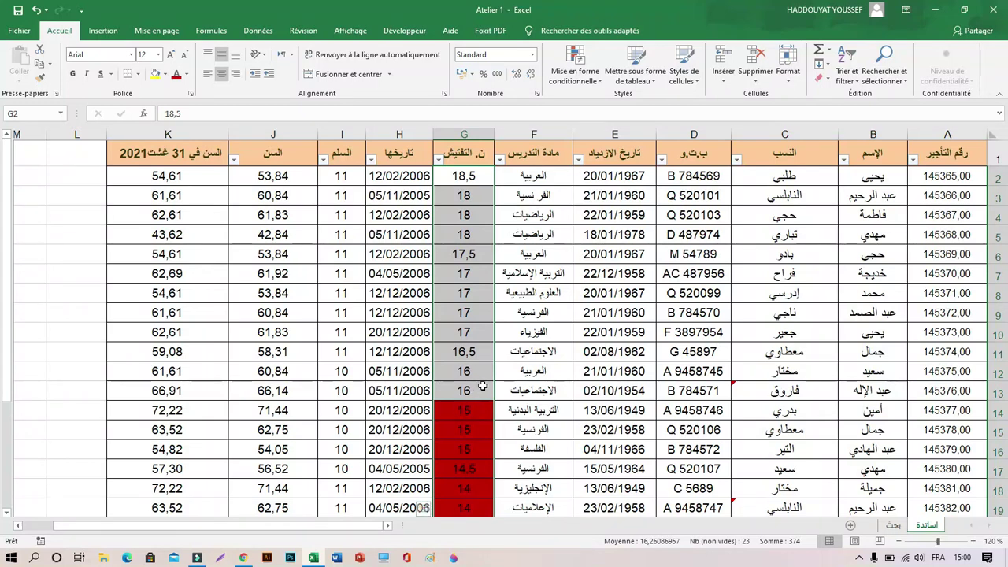
scroll(482, 408, down, 2)
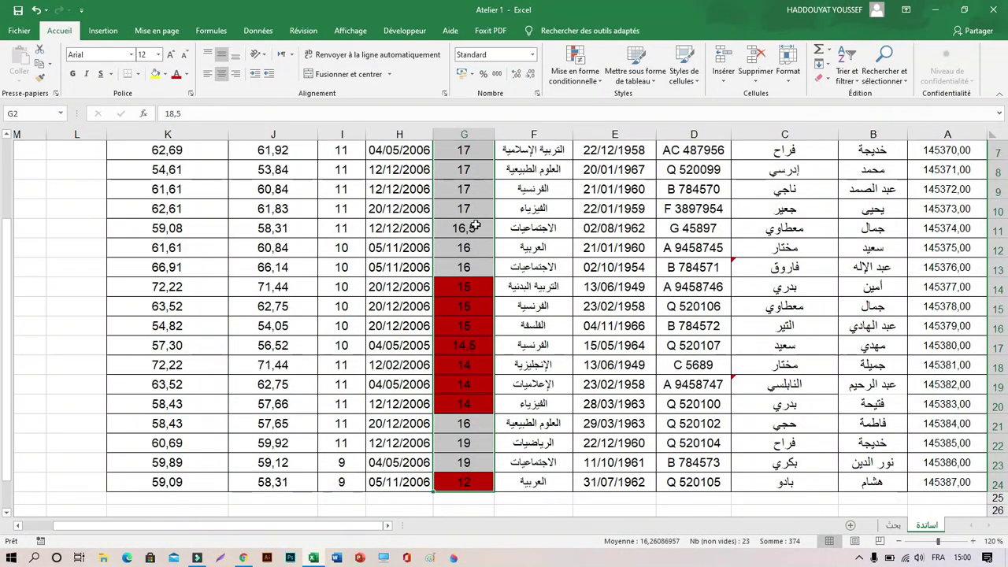
click(36, 10)
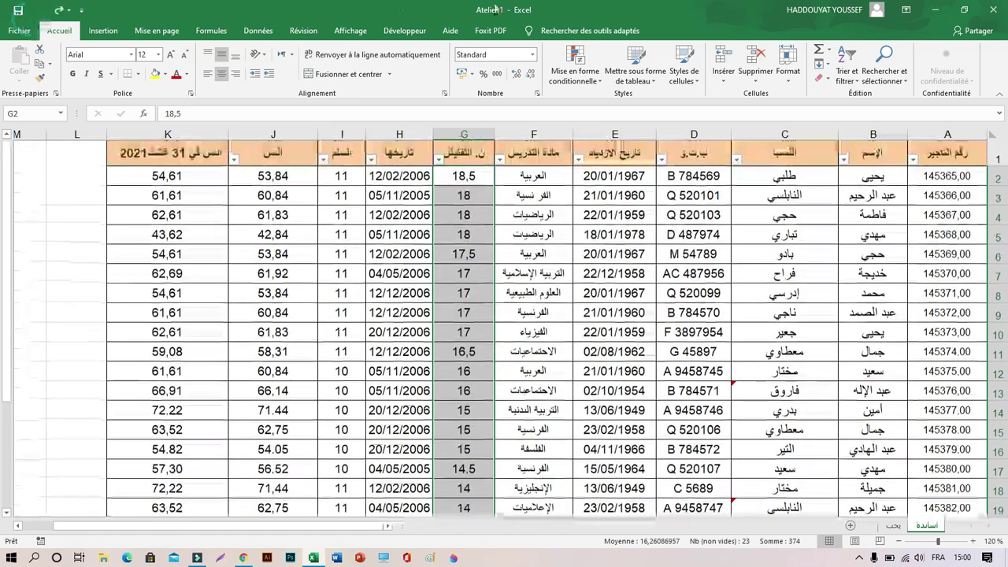
- Set up a Between highlighting rule for the grades in G2:G24 with limits 15 and 18
click(575, 75)
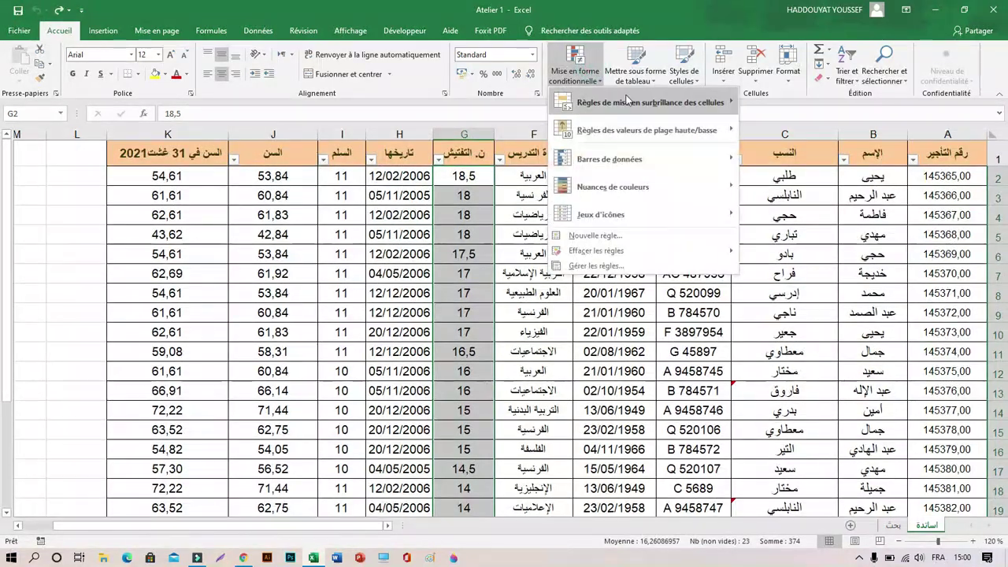
mouse_move(631, 104)
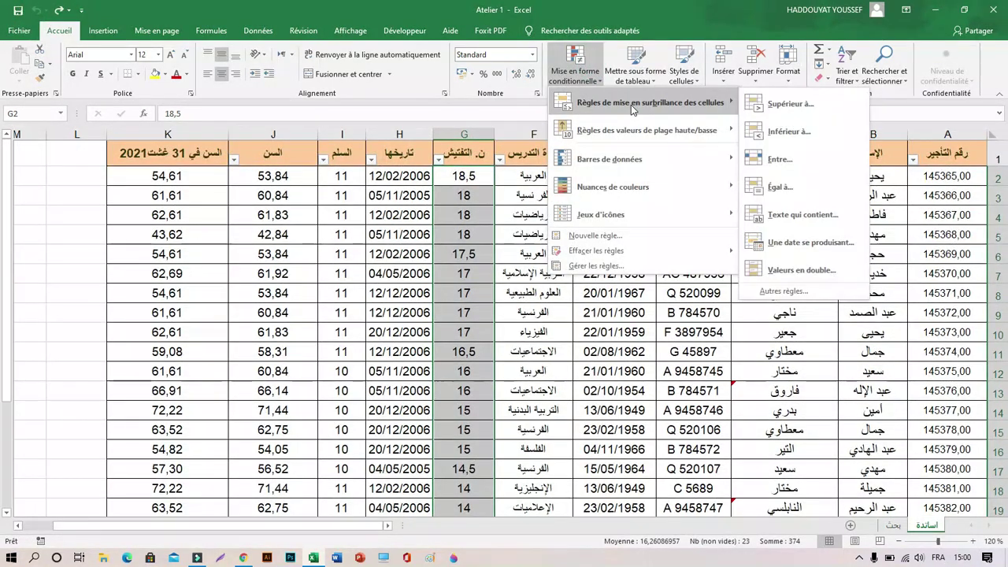
click(794, 159)
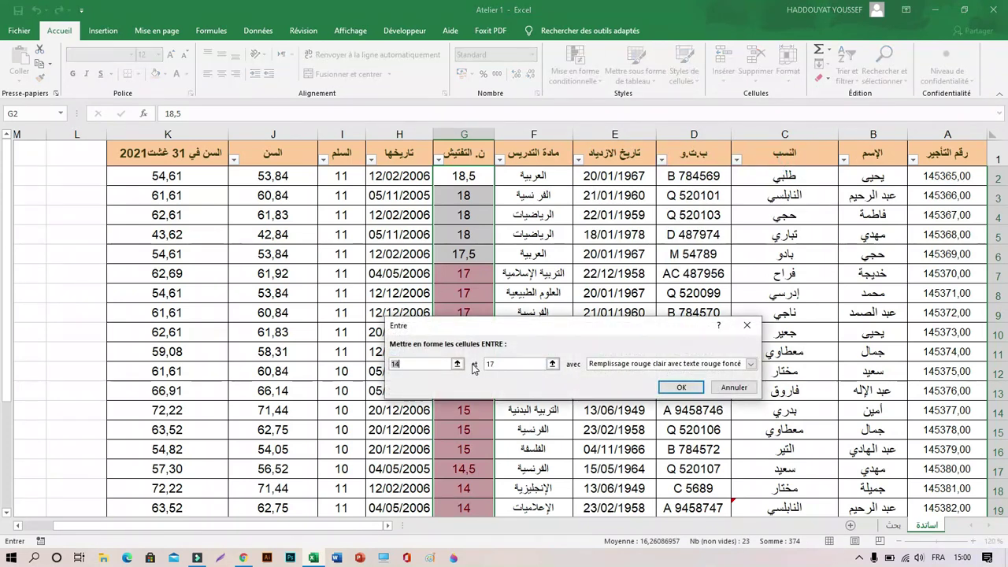
click(422, 365)
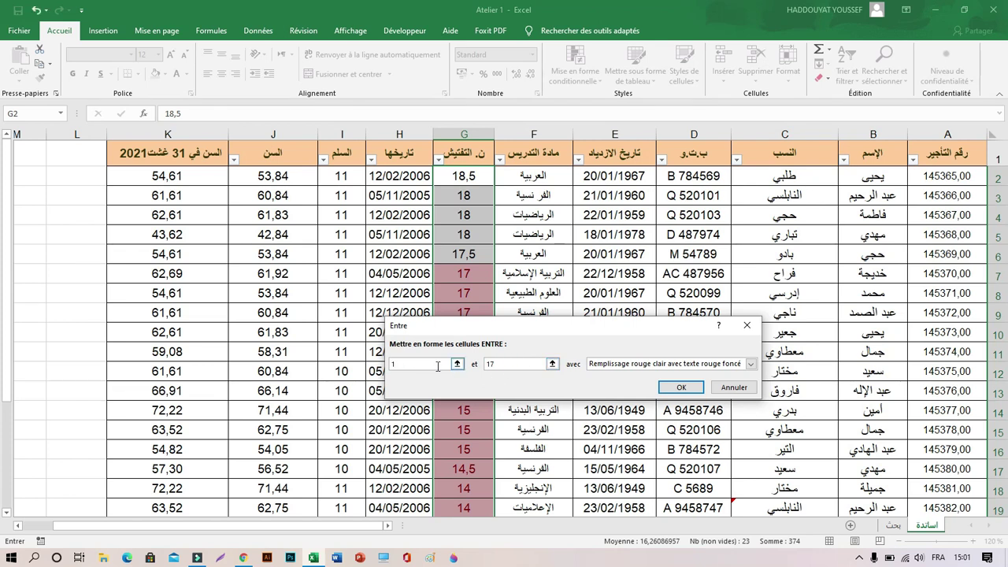
text(5)
click(513, 364)
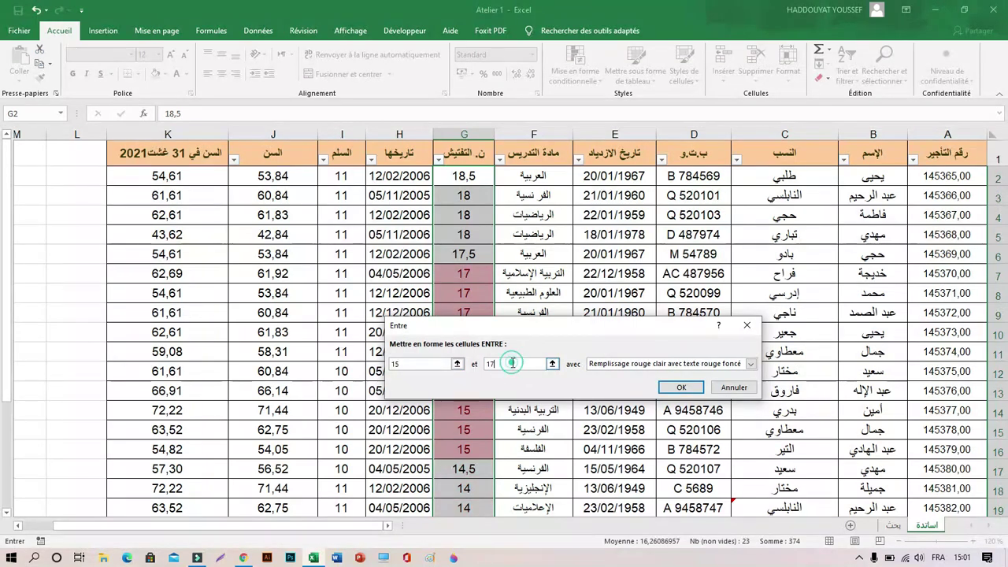
key(BackSpace)
text(8)
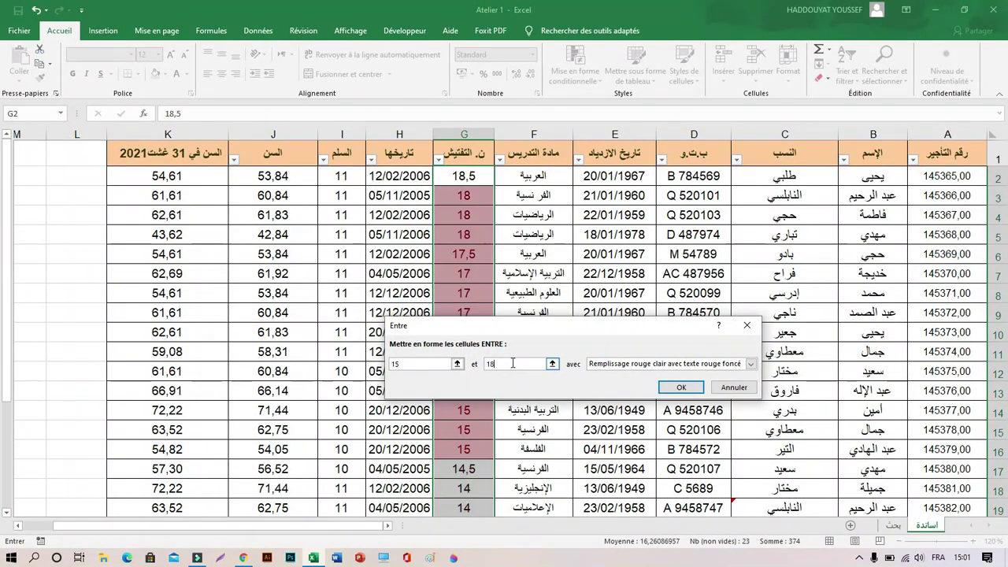
- Apply the between-15-and-18 rule with a custom light blue fill, and undo it
click(752, 364)
click(622, 432)
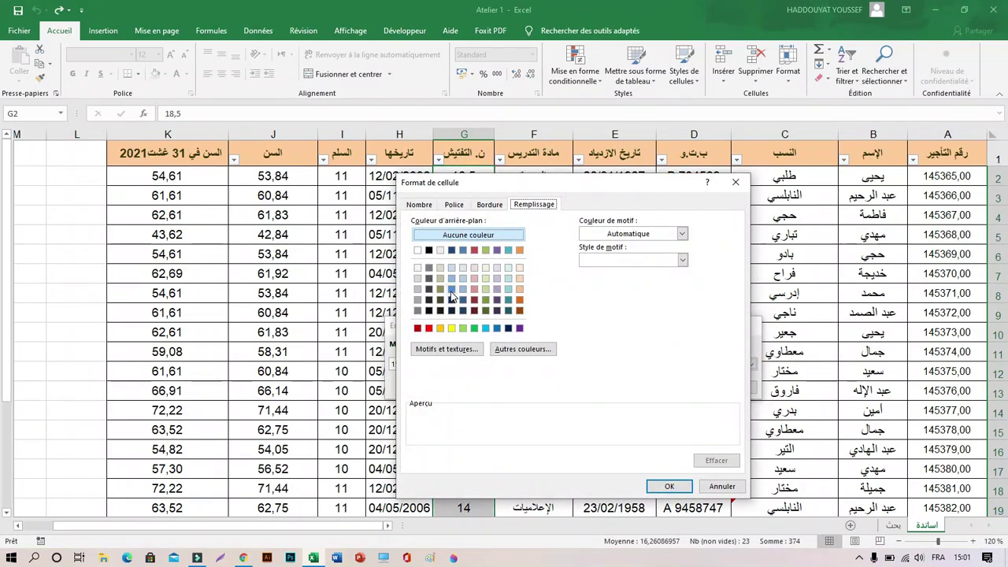
click(486, 329)
click(668, 487)
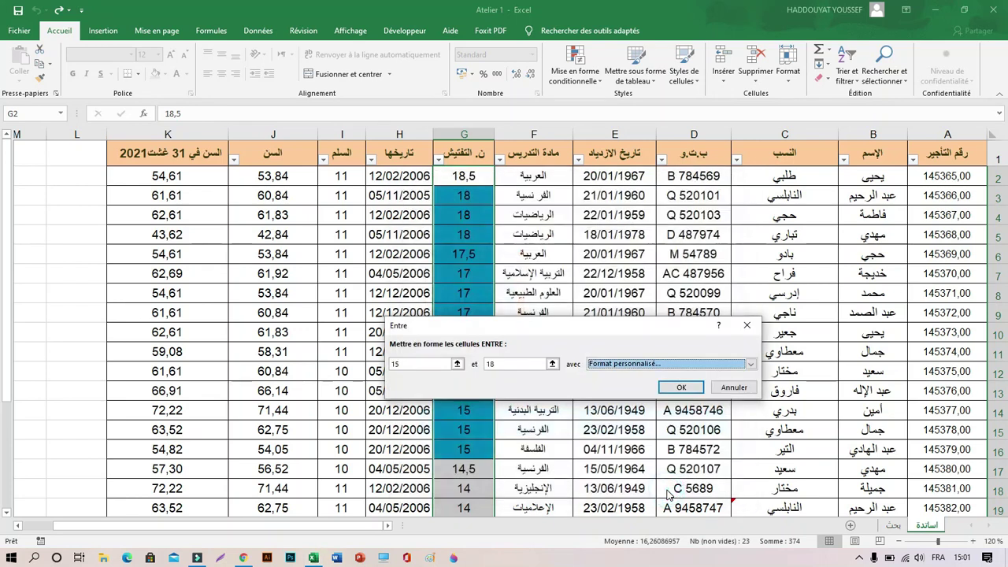
click(681, 386)
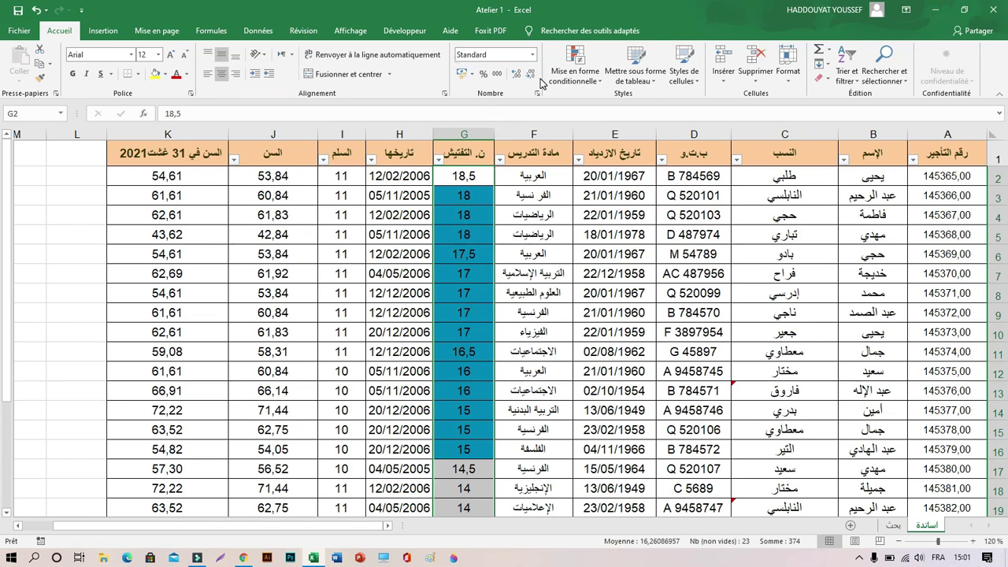
click(35, 10)
- Highlight the inspection grades equal to 16 in G2:G24 with a custom green fill
click(587, 75)
mouse_move(652, 104)
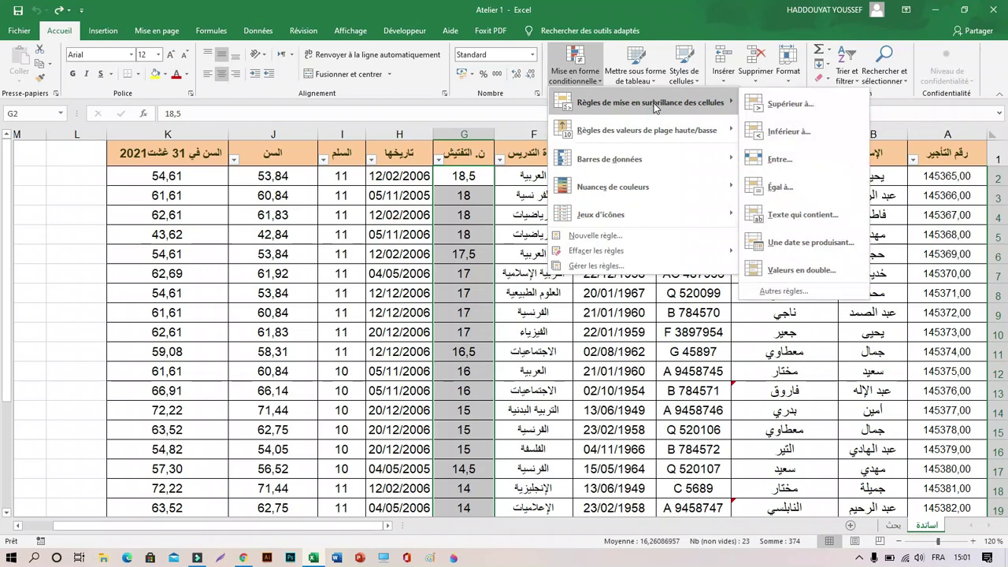
click(835, 193)
text(15,5)
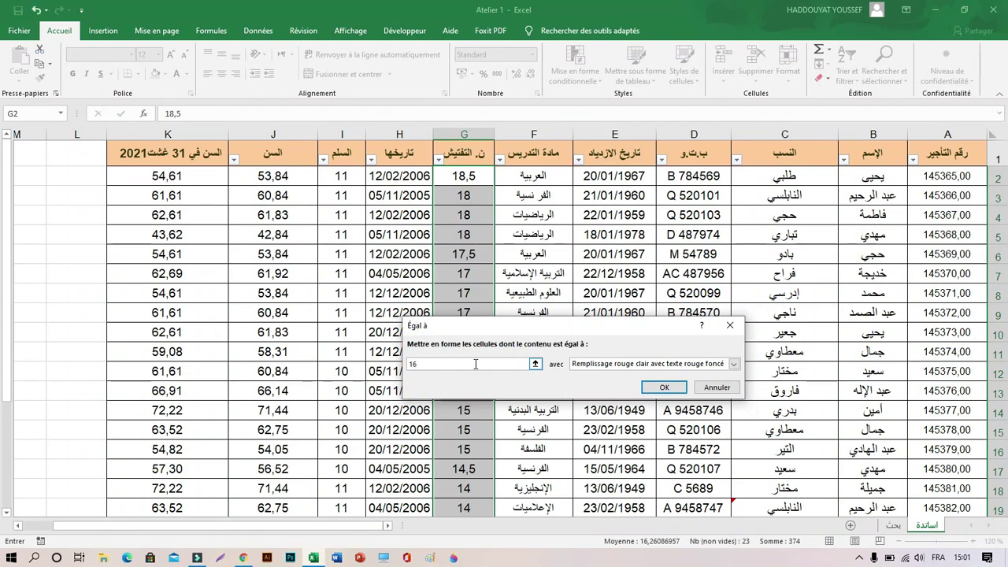
click(738, 364)
click(671, 425)
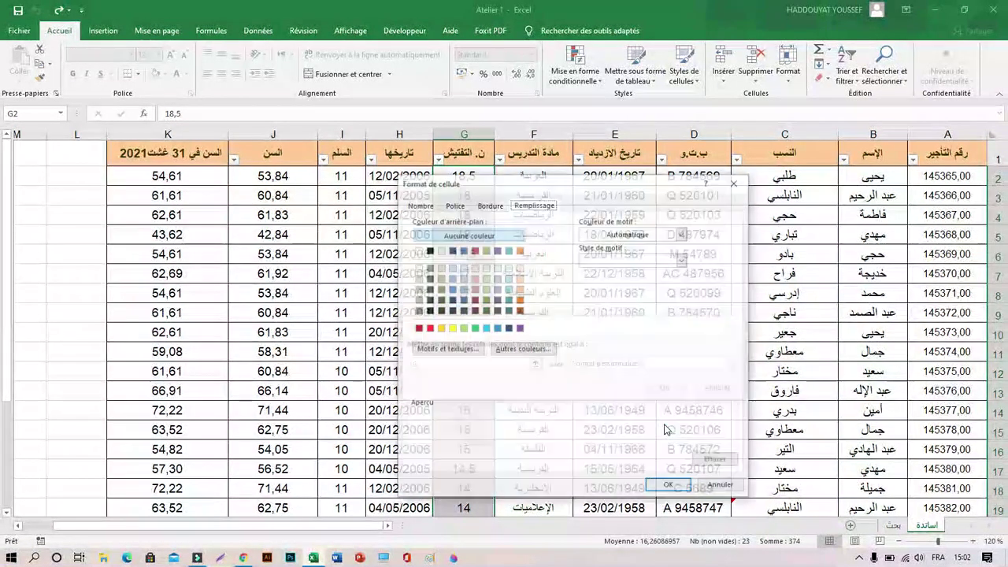
click(475, 328)
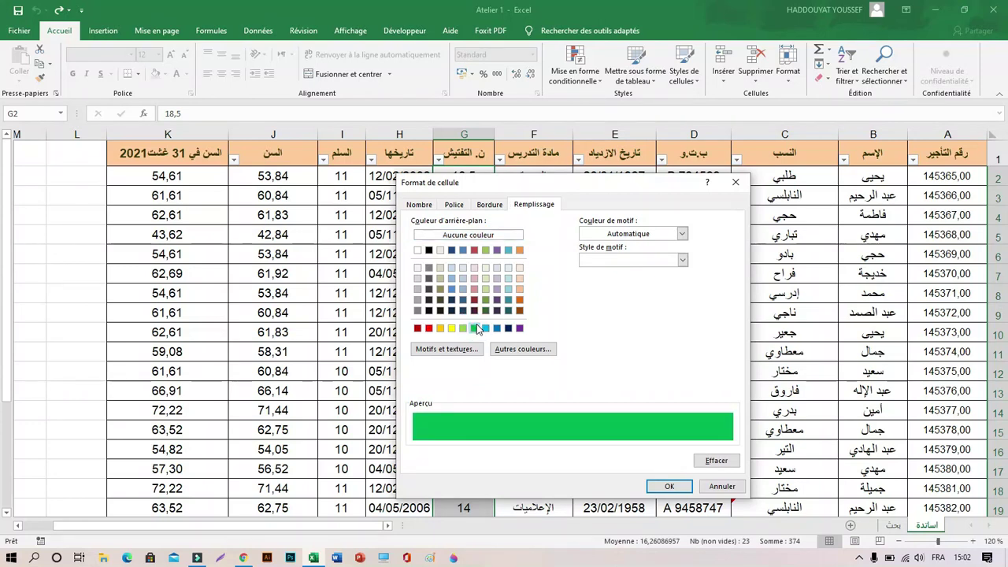
click(670, 486)
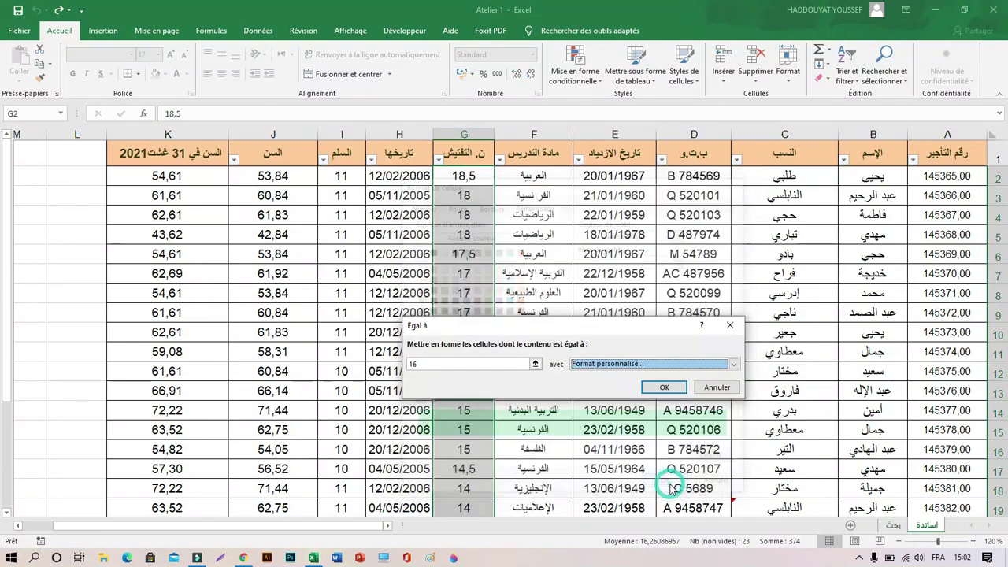
click(664, 390)
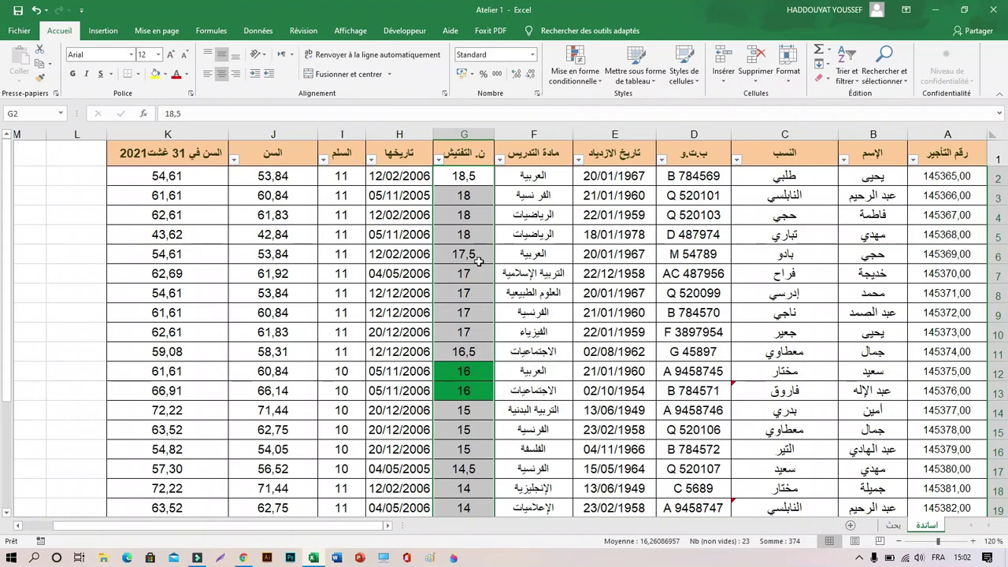
scroll(478, 261, down, 2)
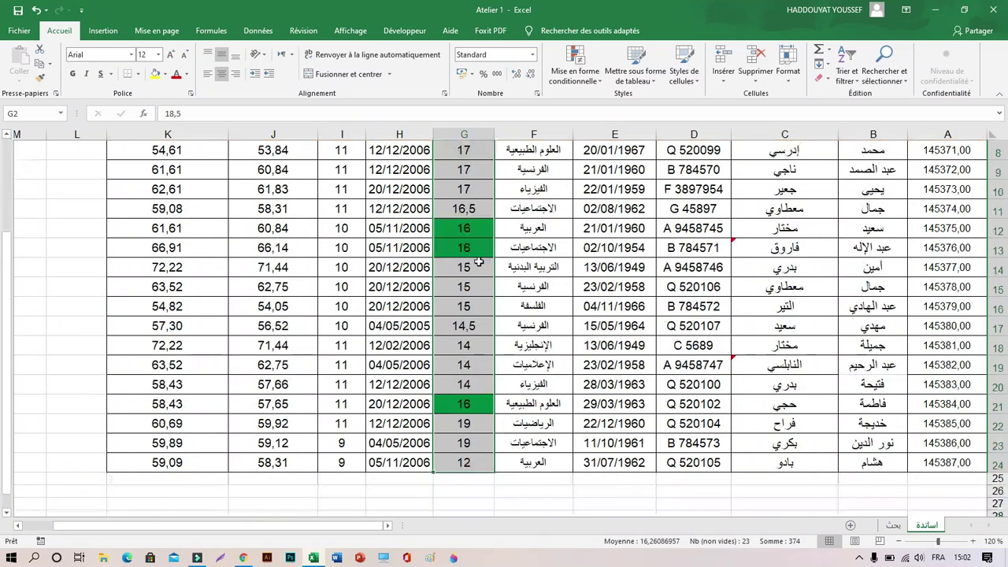
- Undo the green equal-to-16 highlighting on the inspection grades
scroll(472, 329, up, 2)
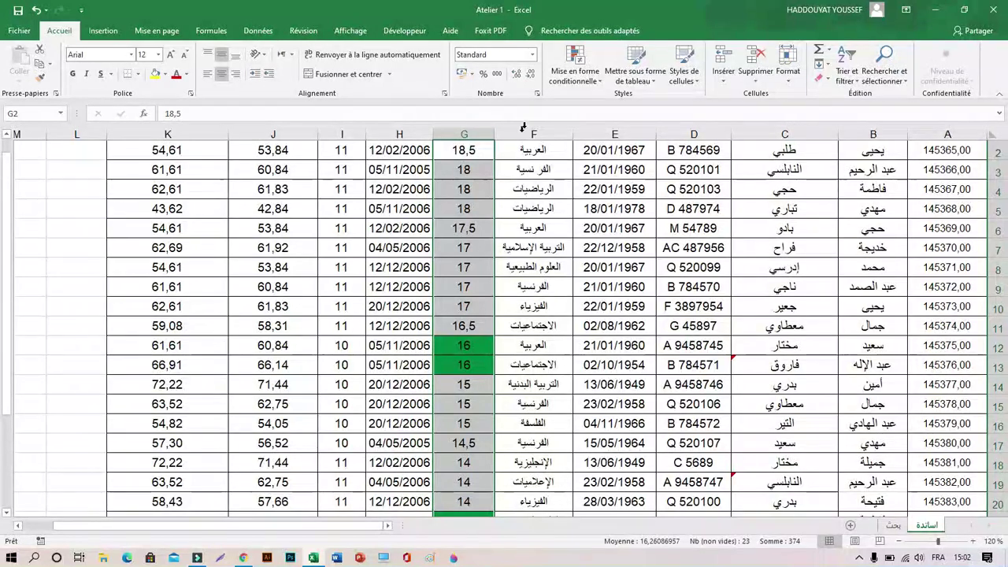
click(35, 10)
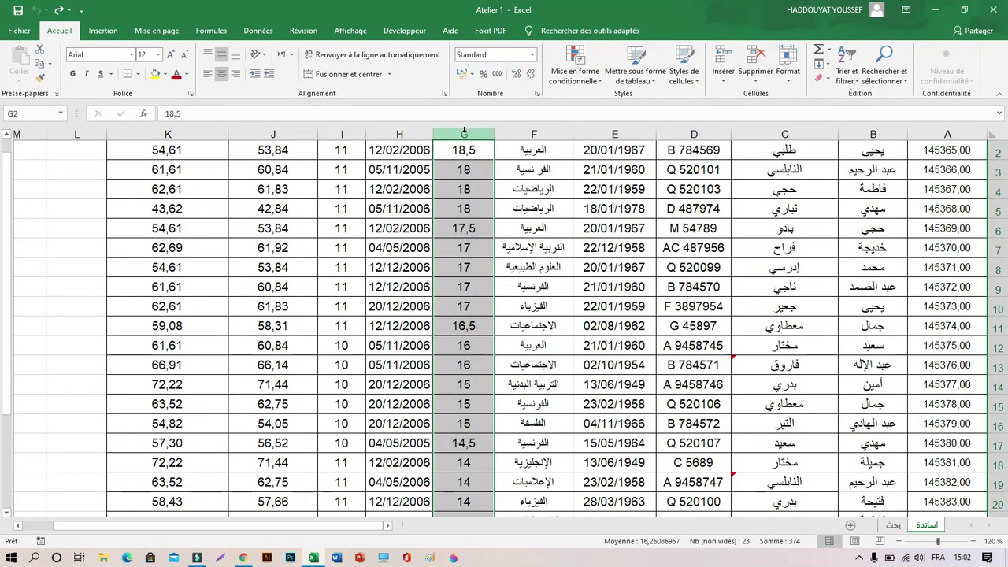
- Highlight the grades greater than or equal to 17 in G2:G24 with a yellow fill through a custom rule, and undo the rule
click(591, 71)
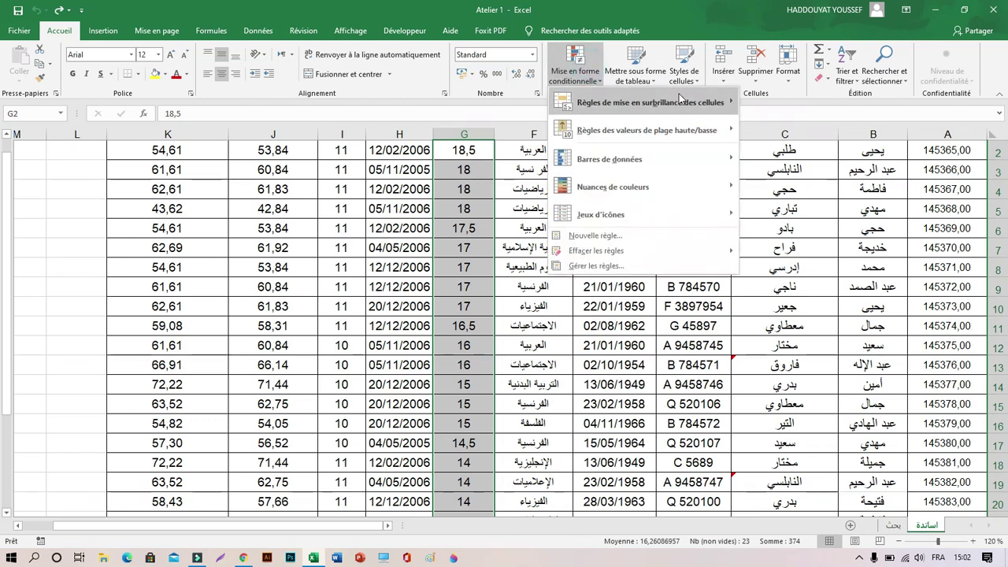
mouse_move(654, 102)
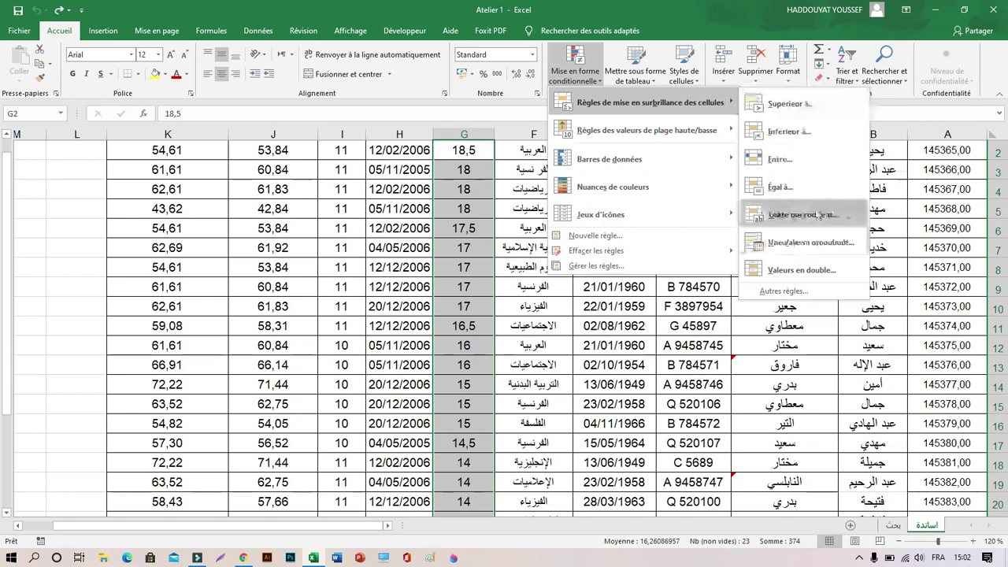
click(806, 294)
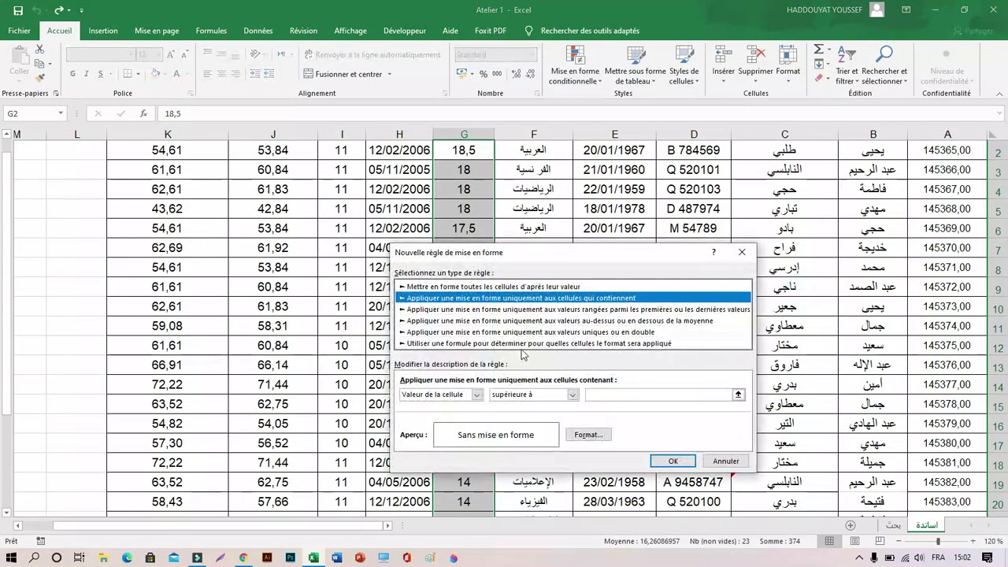
click(573, 397)
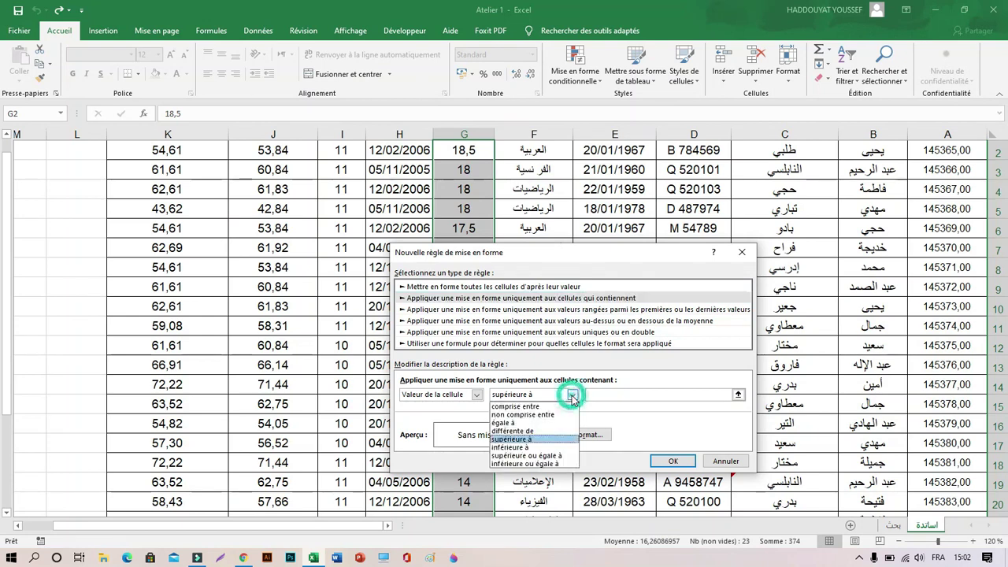
click(542, 457)
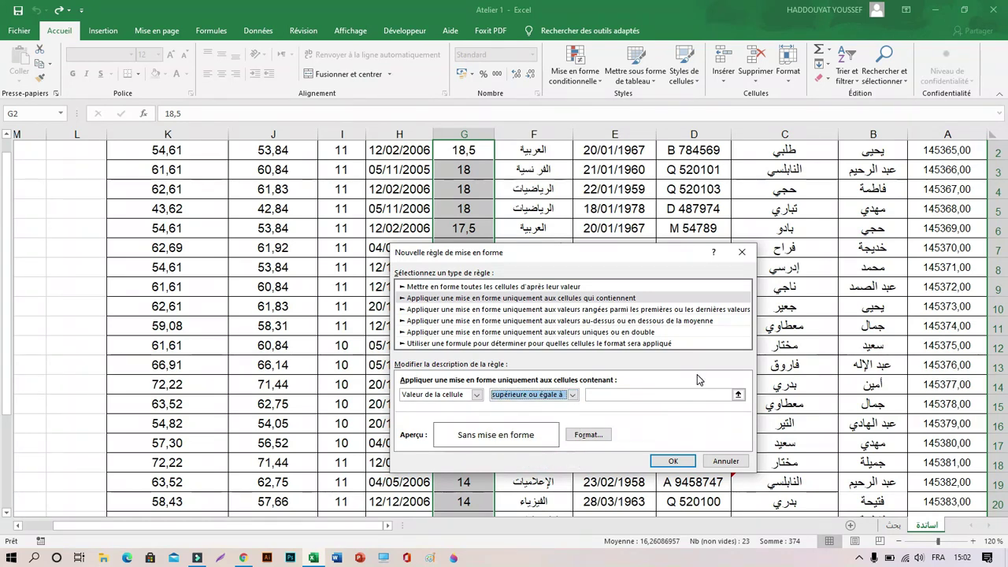
click(593, 435)
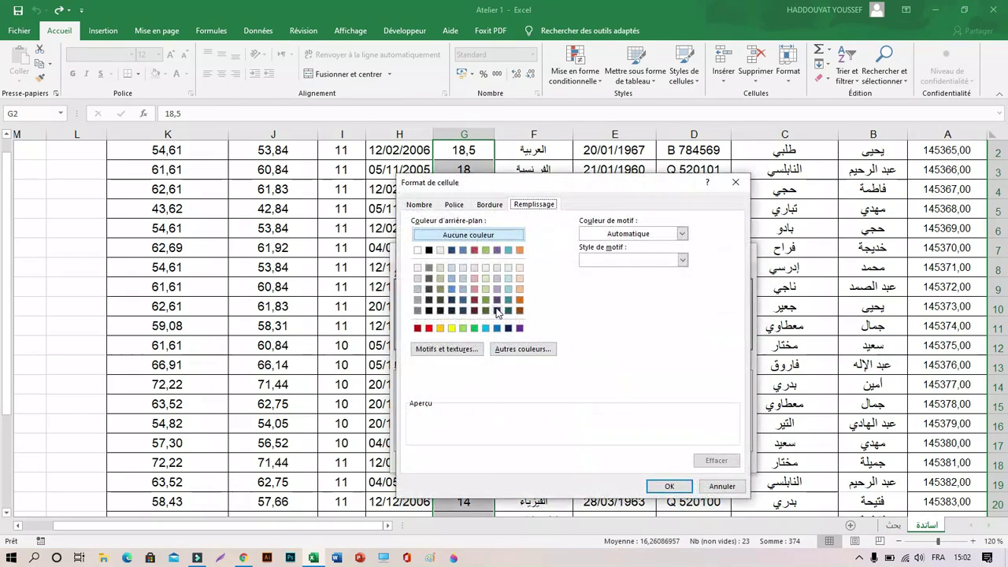
click(452, 328)
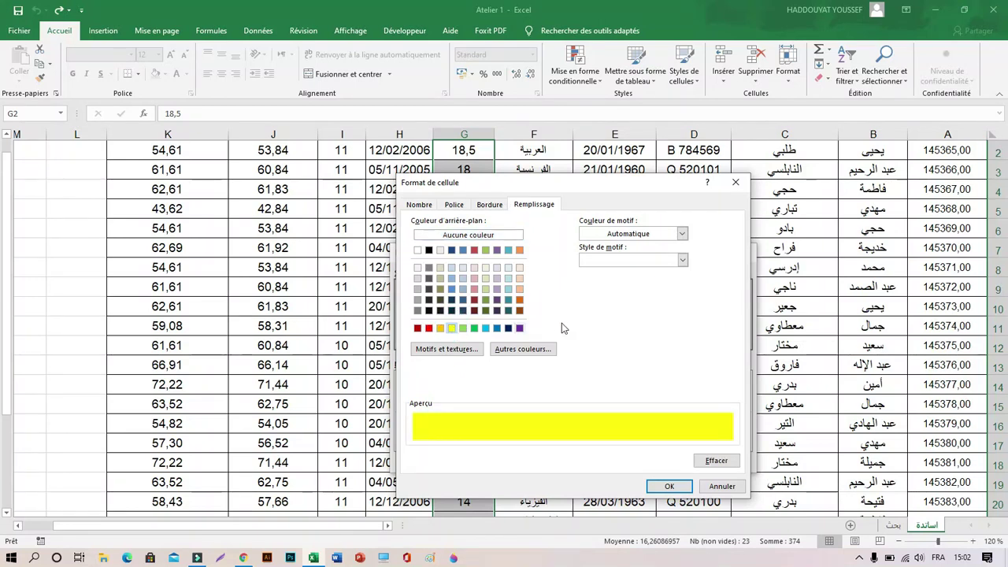
click(668, 486)
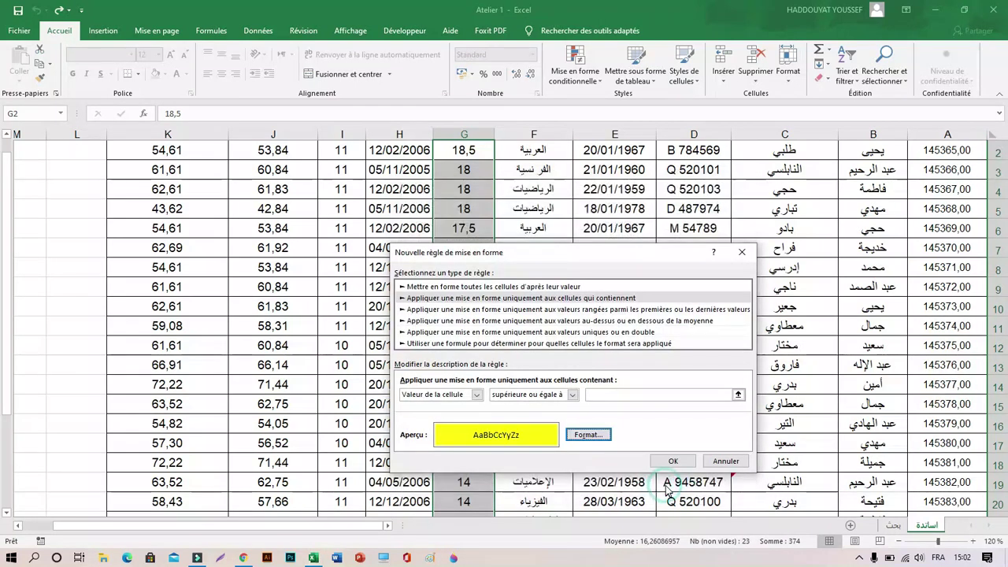
click(676, 398)
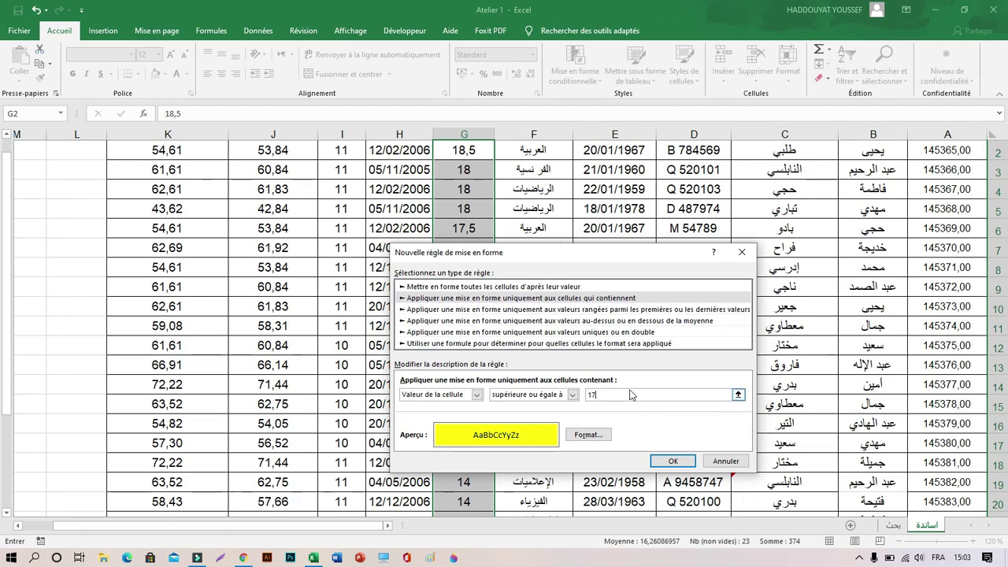
click(674, 462)
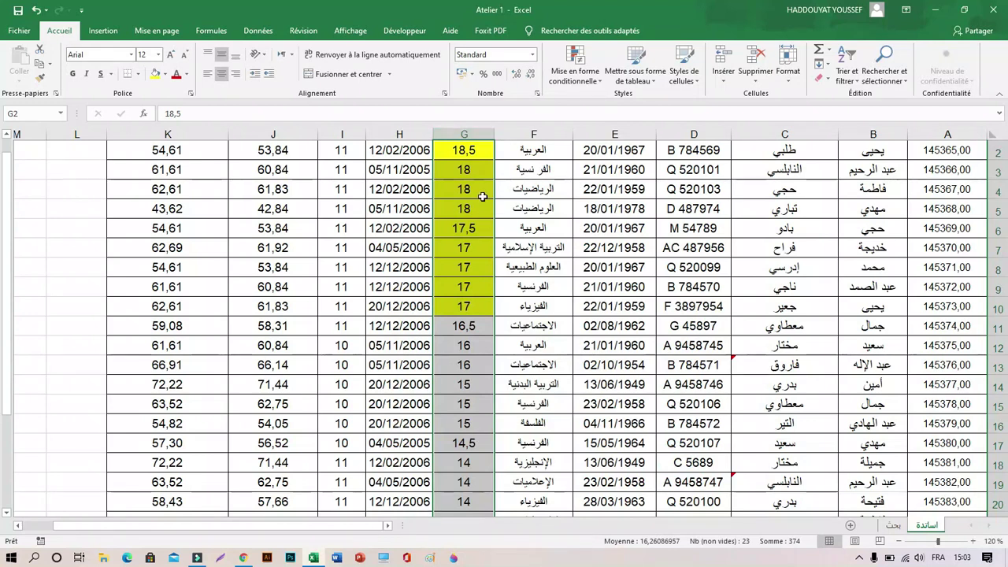
click(35, 11)
- Set up a custom less-than-or-equal-to rule for the cell values in G2:G24 with a light orange fill
click(593, 71)
mouse_move(606, 103)
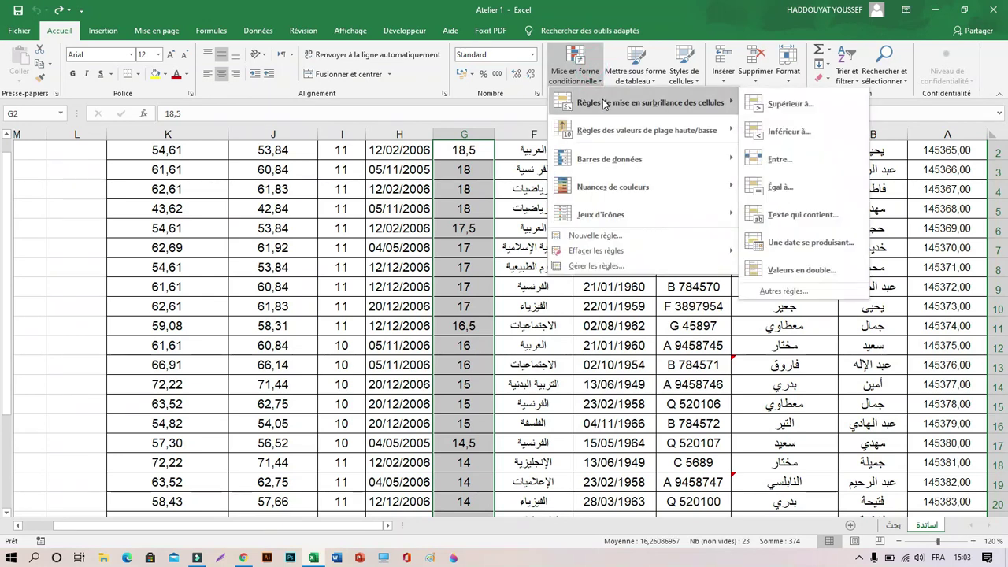
click(799, 293)
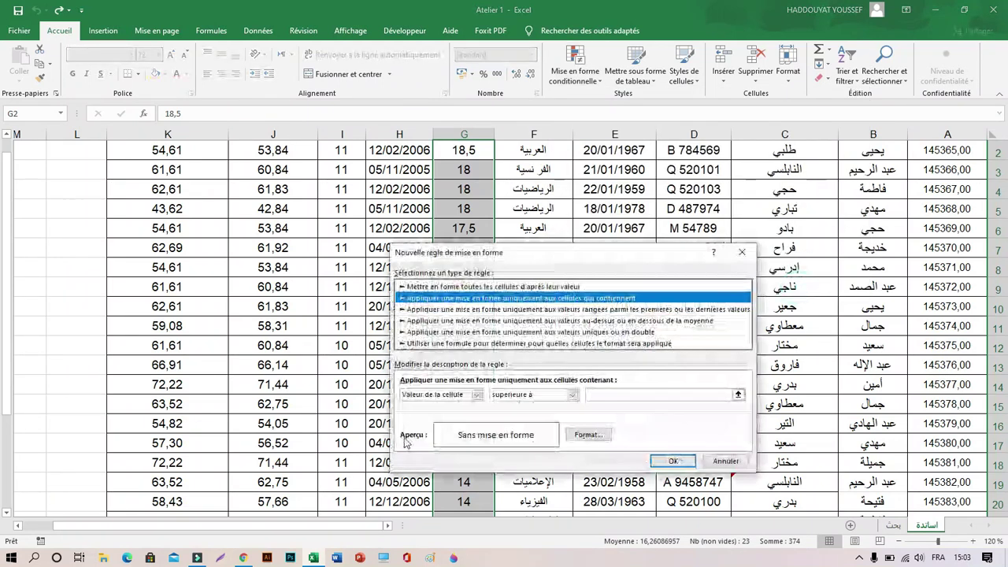
click(572, 398)
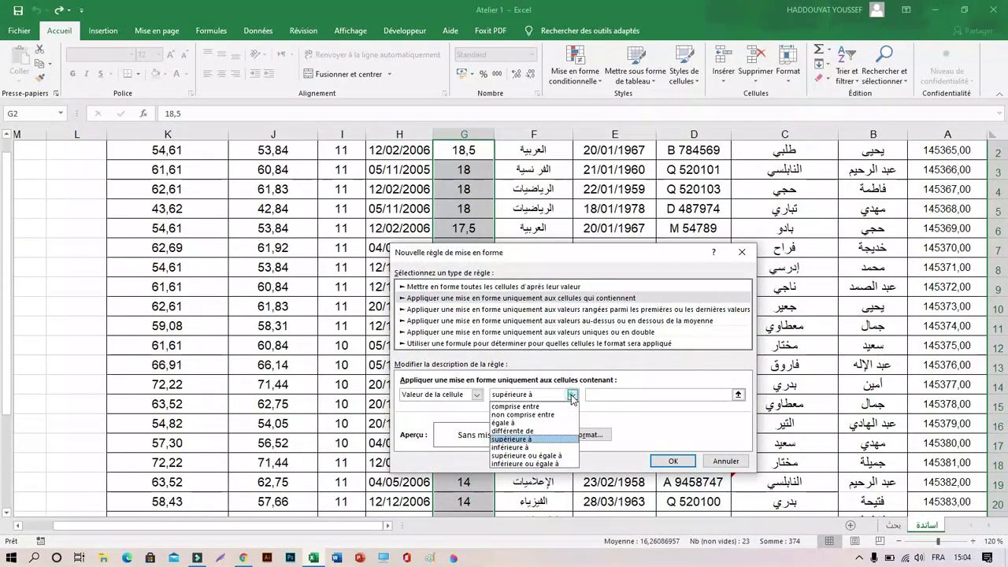
click(539, 464)
click(586, 436)
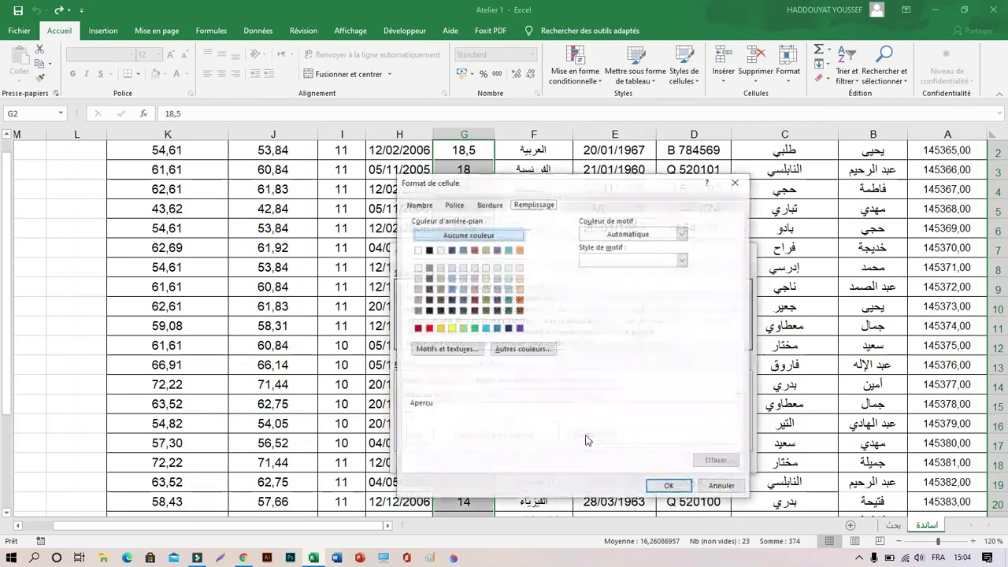
click(520, 278)
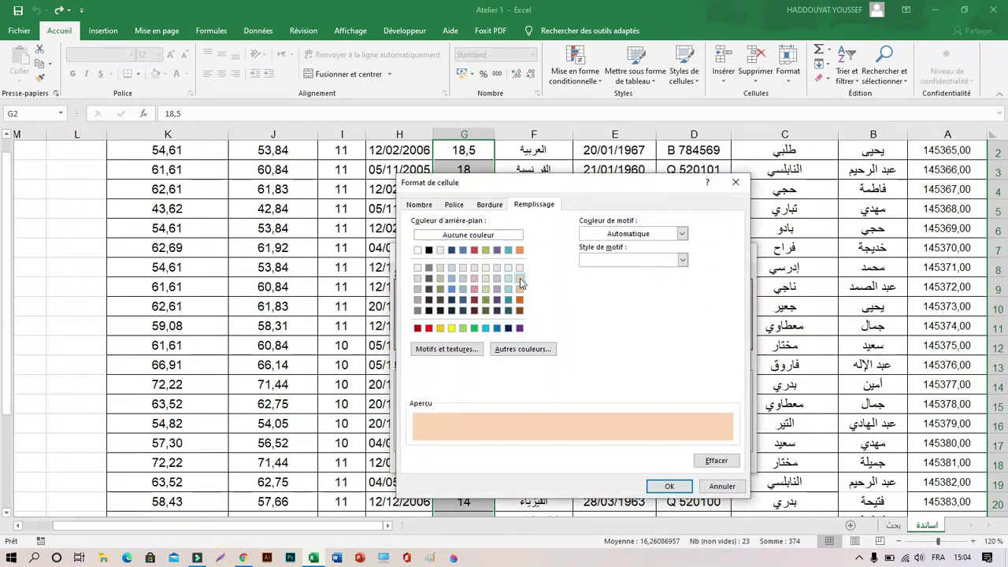
click(667, 486)
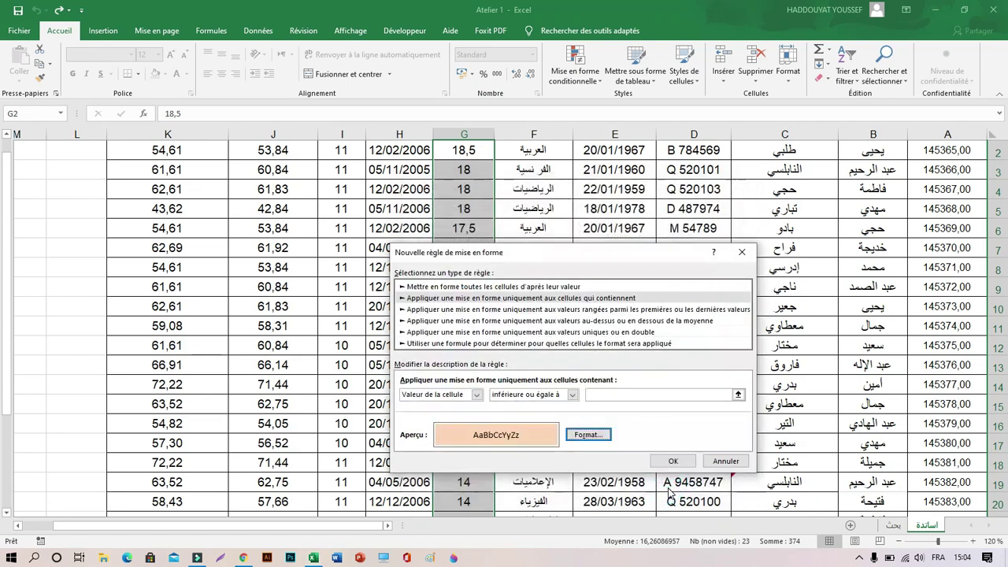
- Set the less-than-or-equal-to limit to 16, apply the rule, and review the highlighted grades down to row 24
click(662, 391)
text(16)
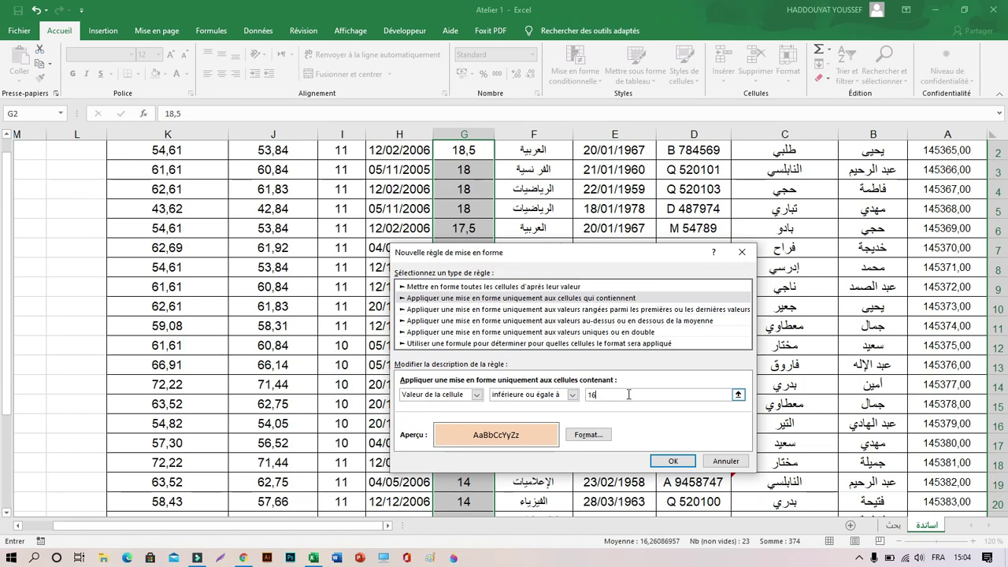
click(673, 462)
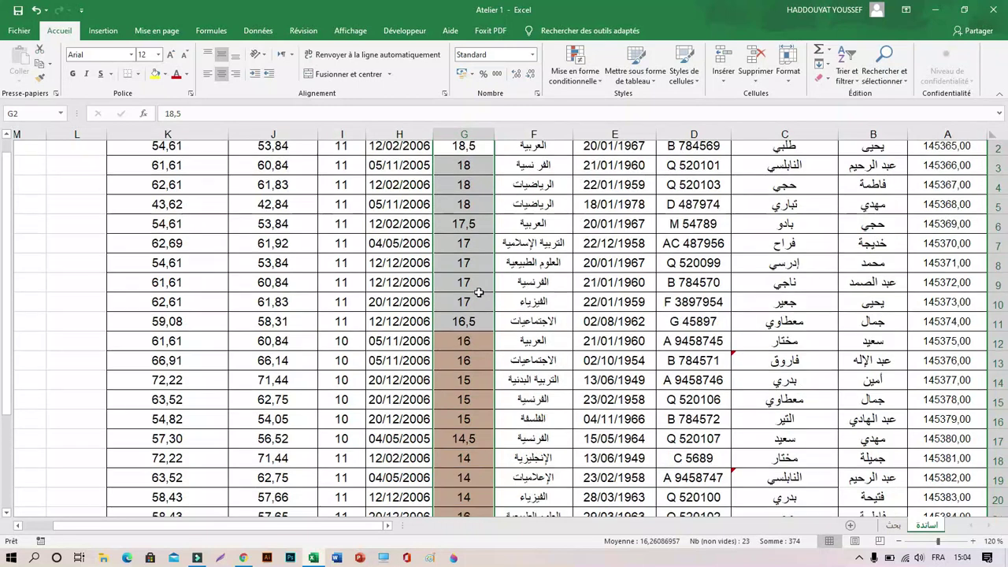
scroll(479, 292, down, 3)
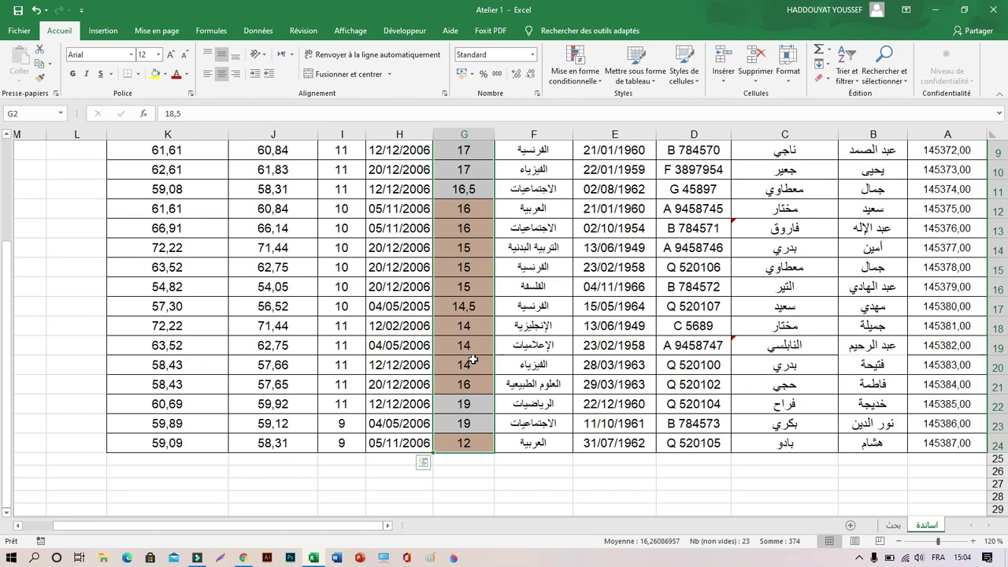
click(101, 203)
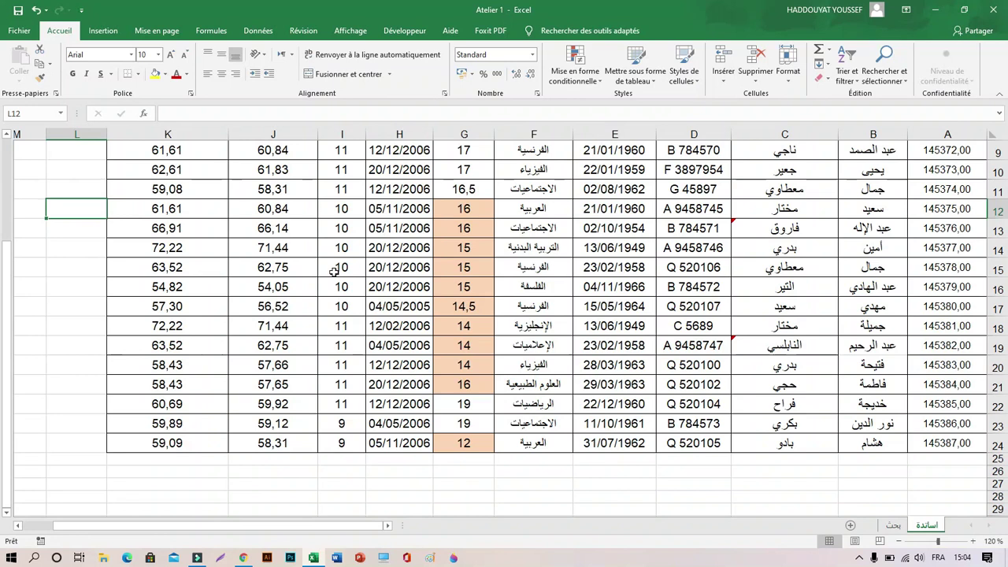
scroll(334, 271, up, 3)
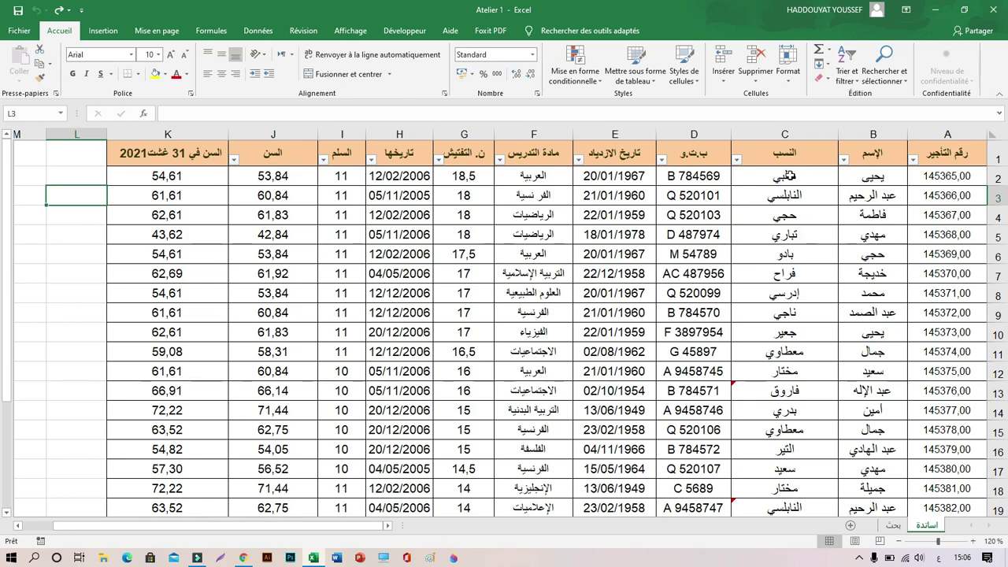
- Define the name النسب for the surname cells C2:C24
drag(790, 175, 782, 483)
click(30, 113)
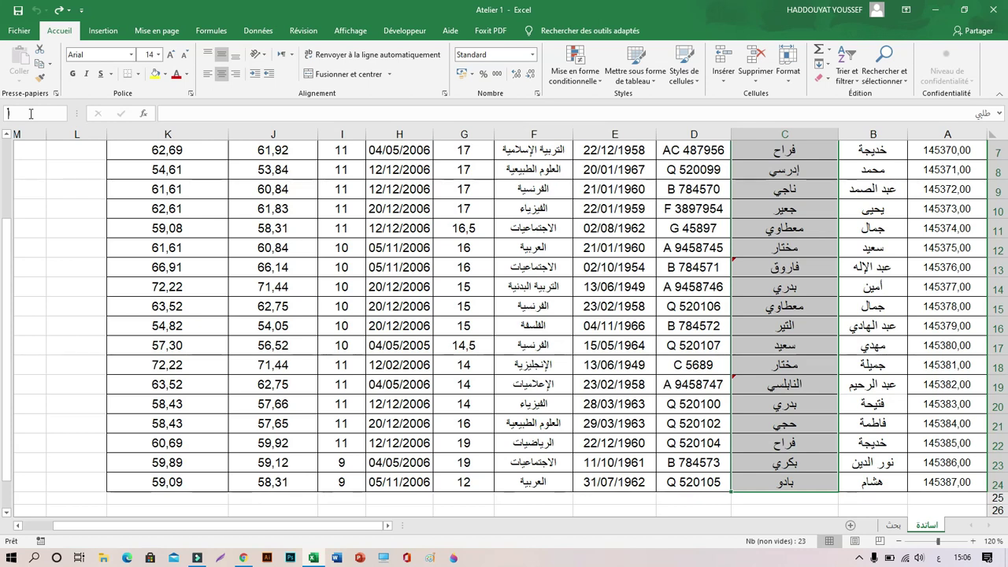
text(ب)
key(Return)
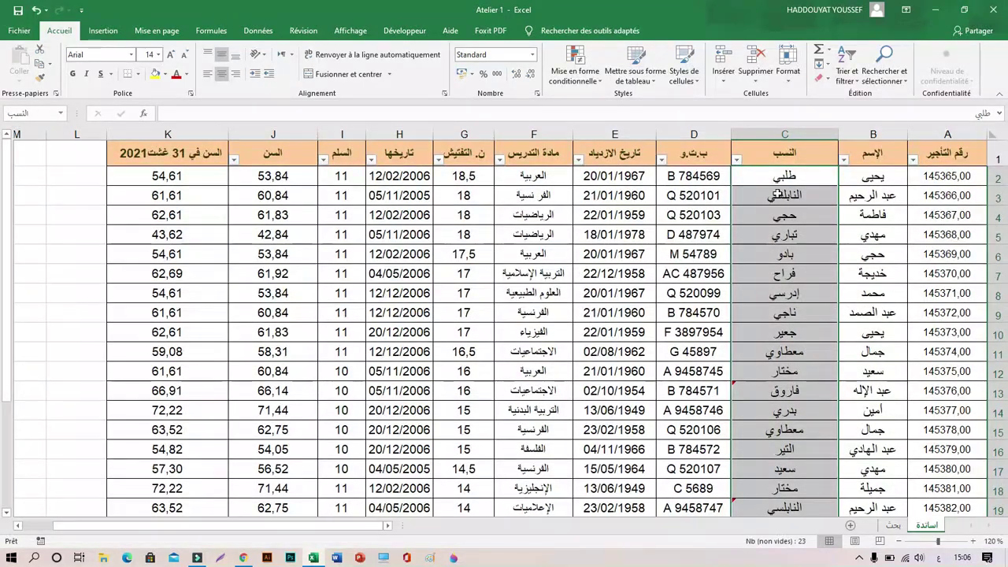
- Rename the defined name النسب to nom in the Name Manager
click(211, 31)
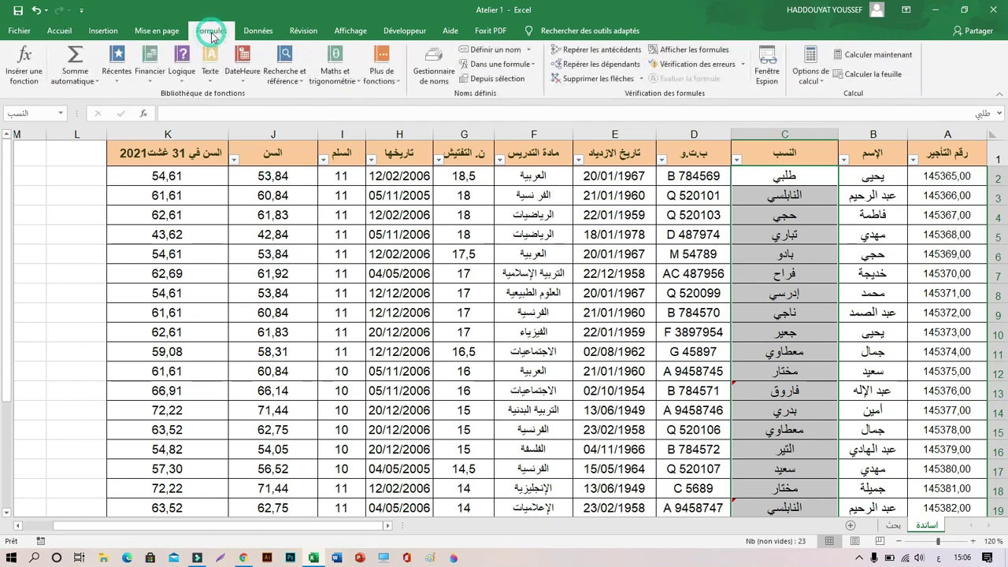
click(435, 79)
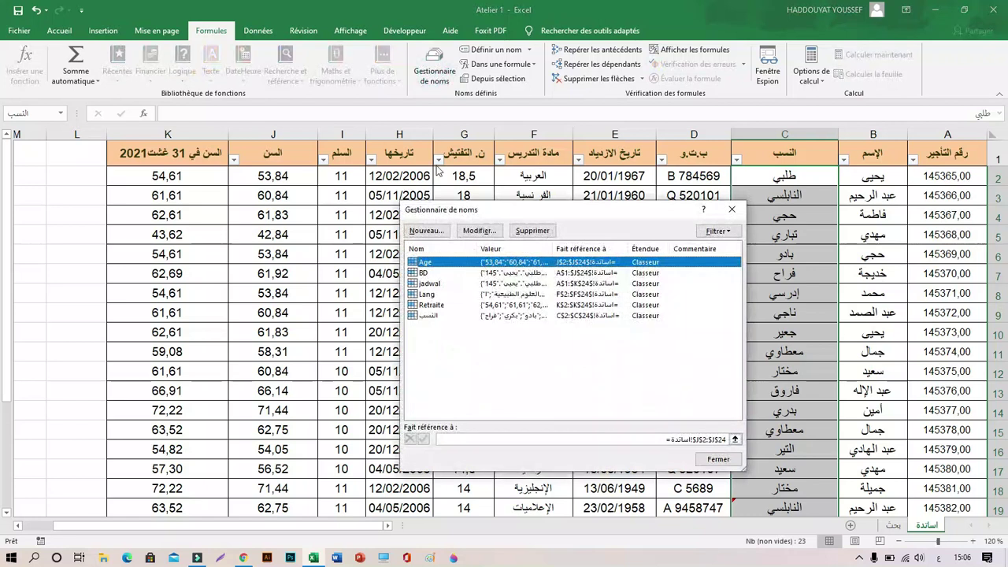
click(441, 315)
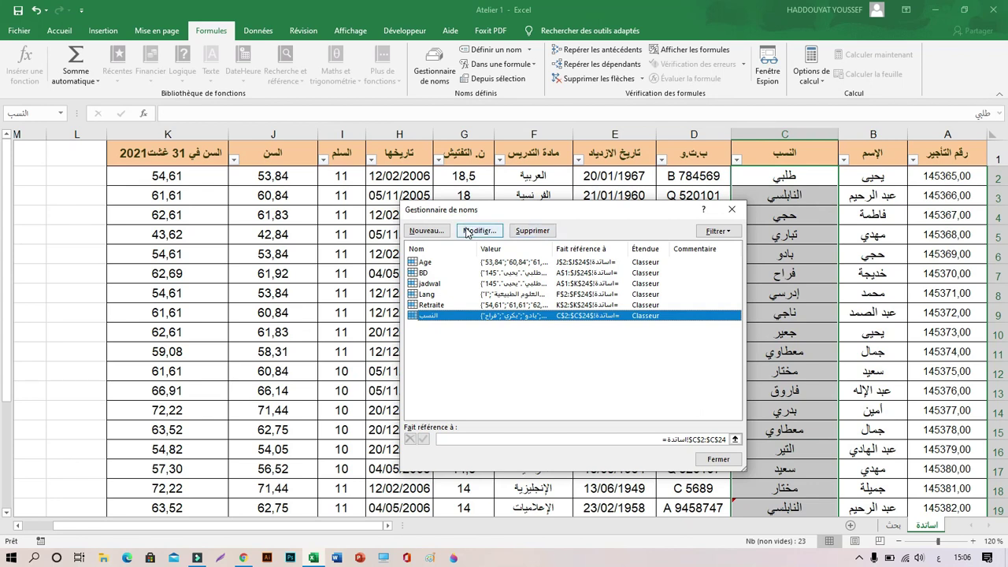
click(468, 231)
key(BackSpace)
key(alt+shift)
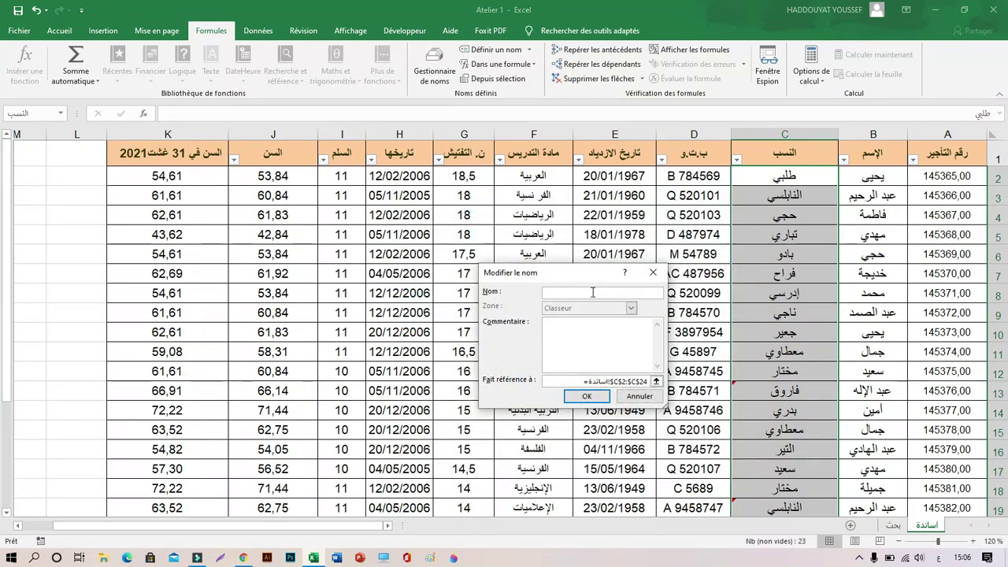
text(nom)
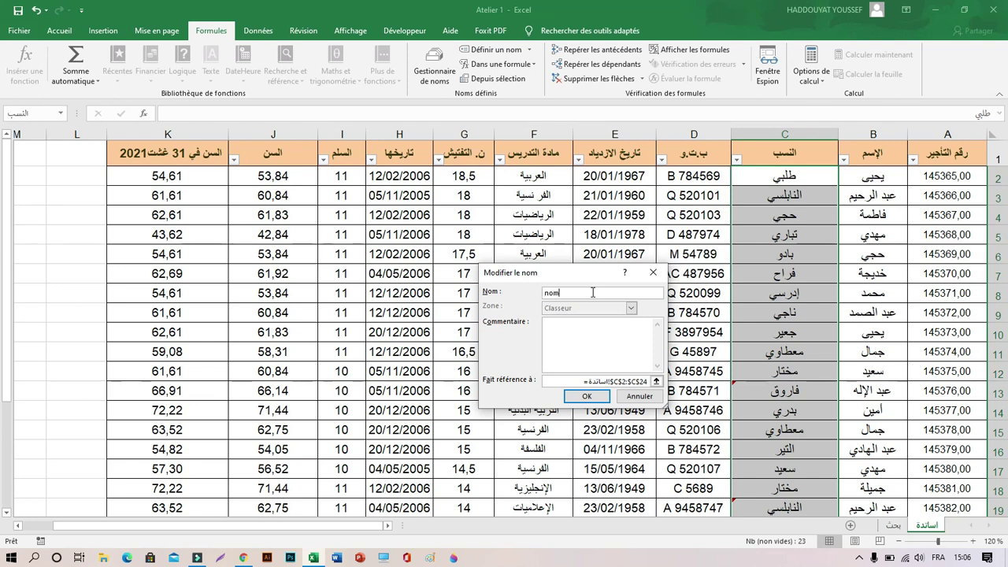
click(591, 397)
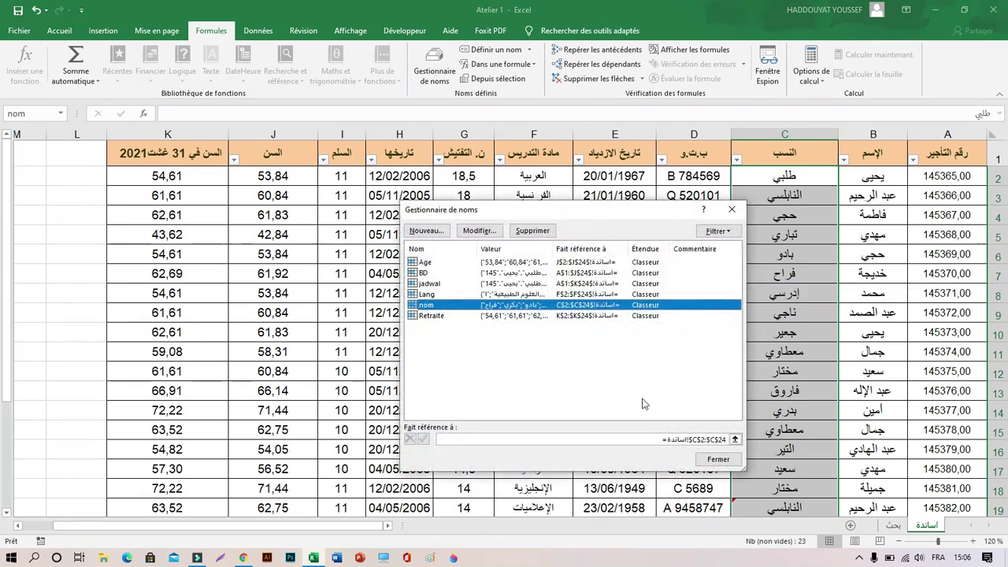
click(717, 460)
- Turn off the filter on the table's header row, and turn it back on
click(77, 233)
click(59, 30)
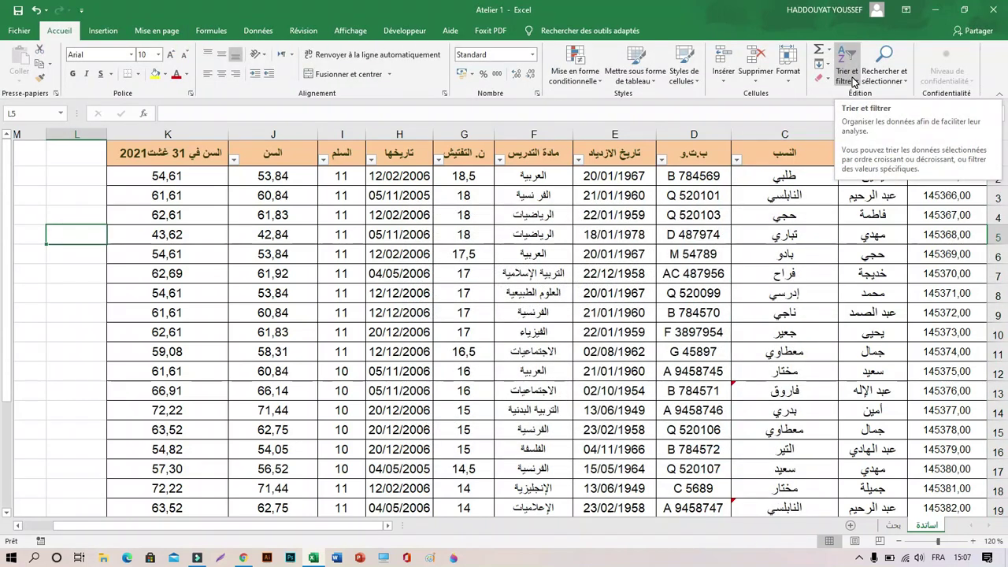
click(854, 82)
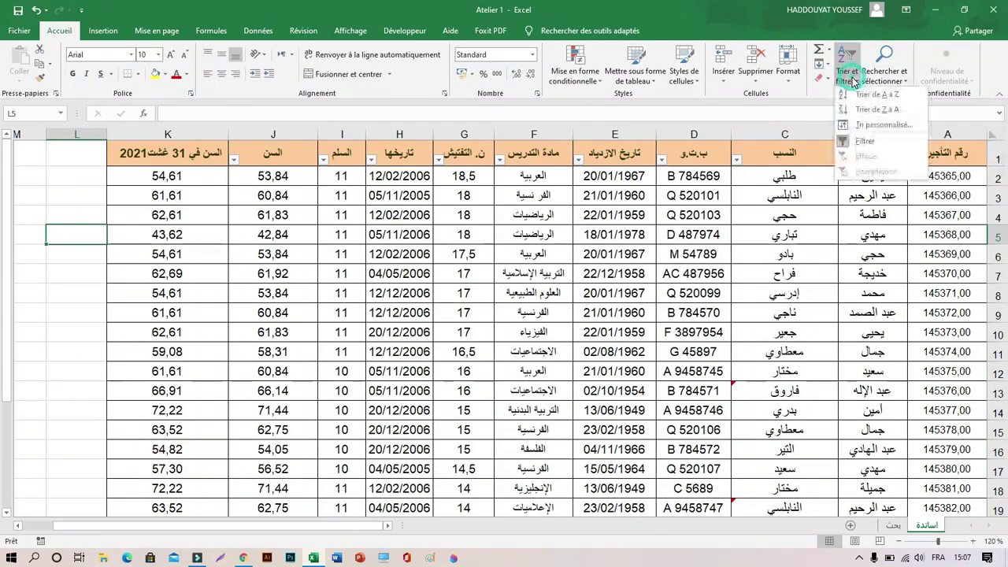
click(867, 141)
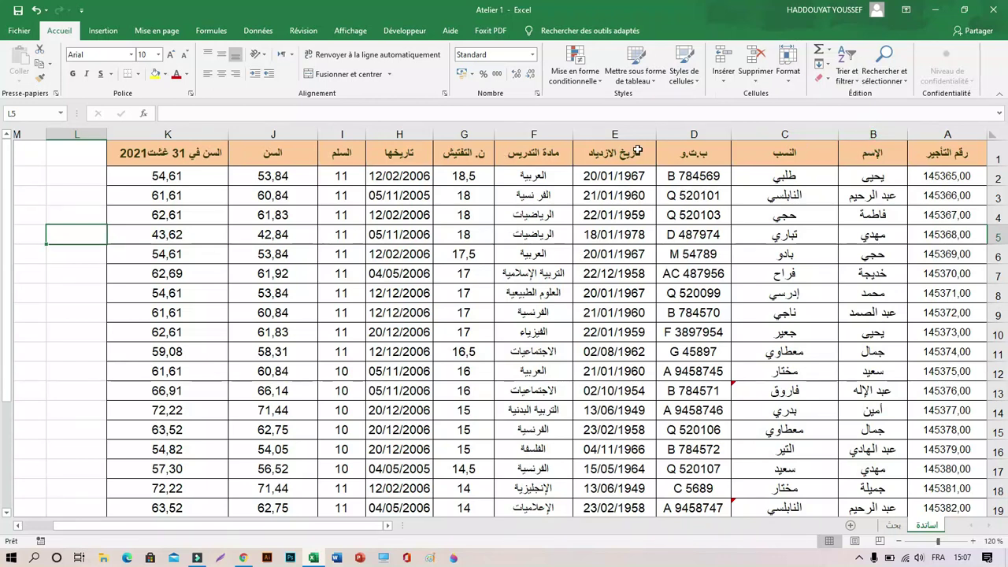
click(855, 82)
click(867, 141)
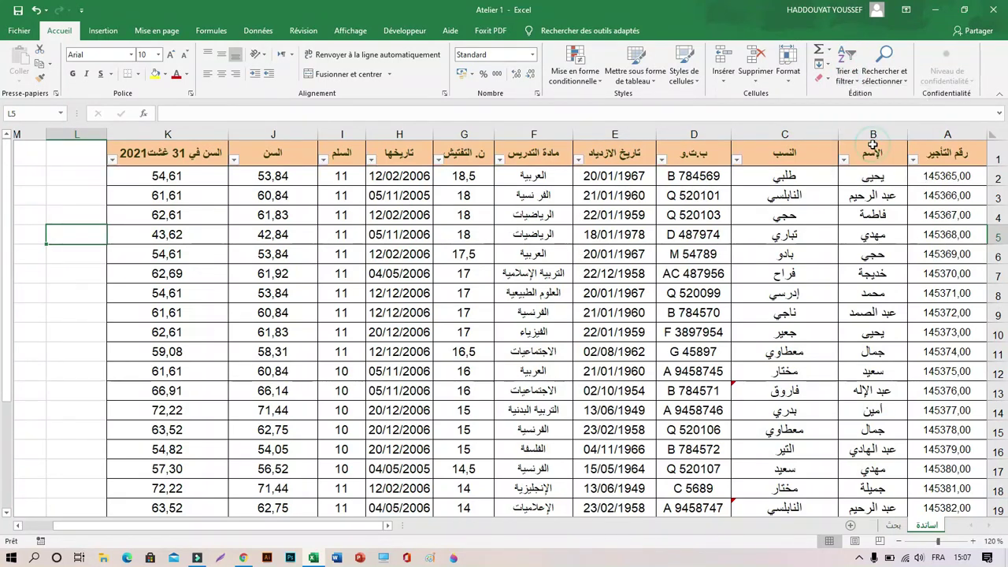
- Open the مادة التدريس column's filter list and examine its subject entries for differently spelled duplicates
click(500, 162)
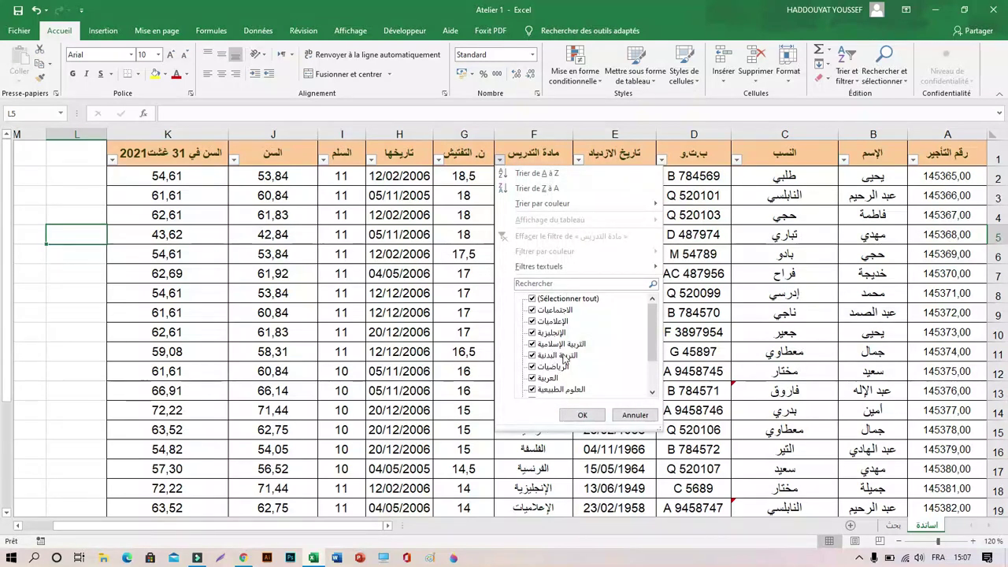
scroll(570, 354, down, 2)
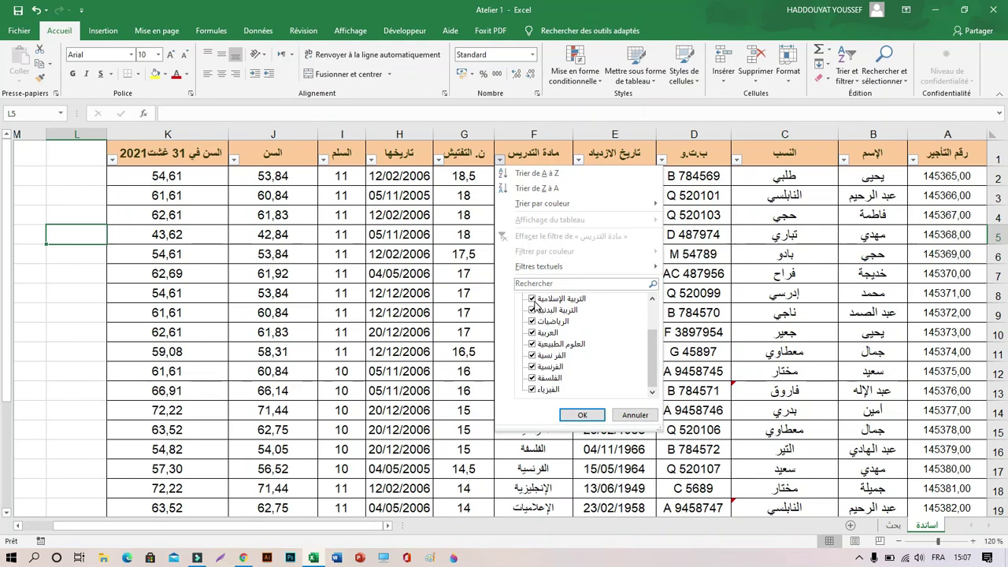
scroll(535, 307, up, 2)
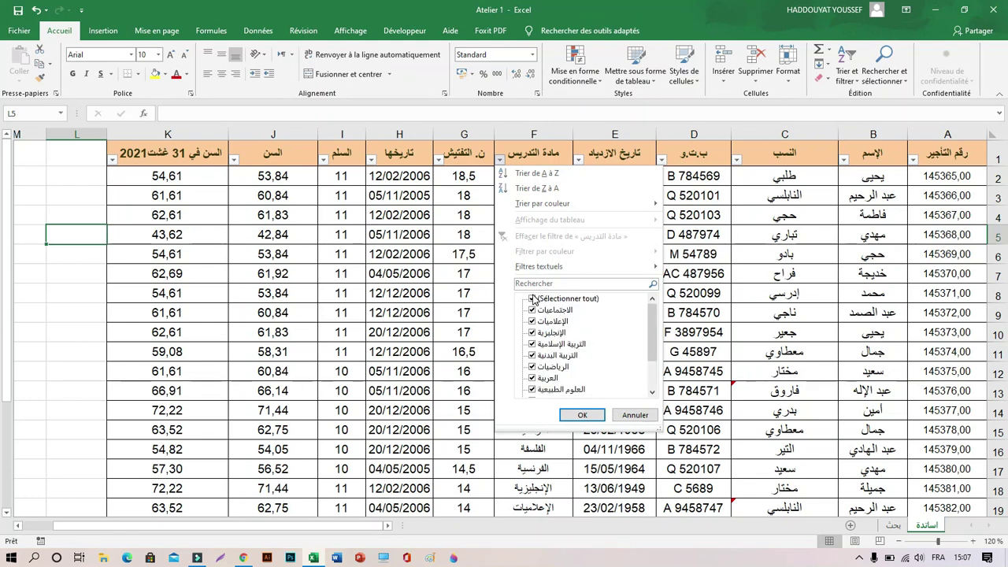
click(533, 299)
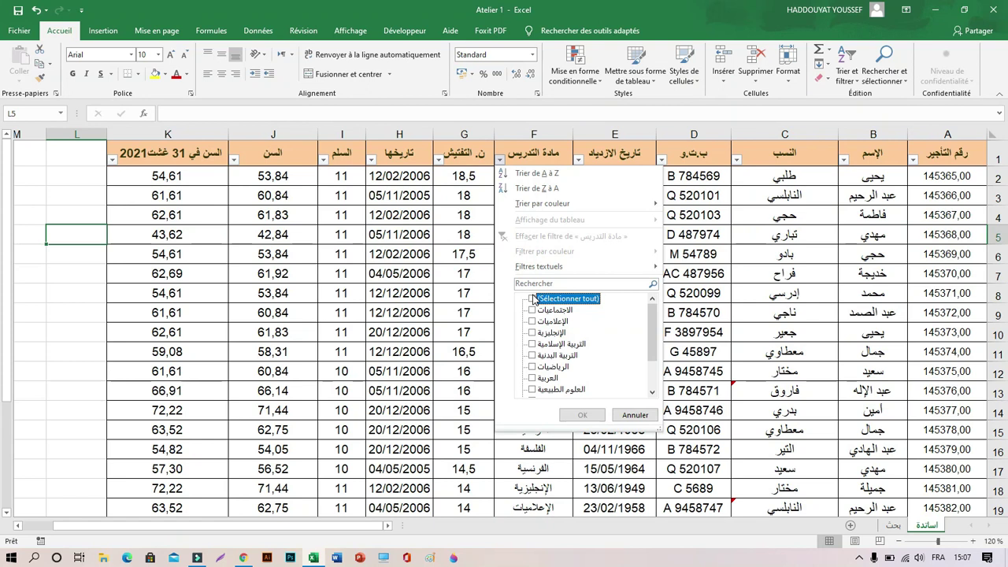
click(533, 300)
click(533, 299)
click(533, 299)
scroll(533, 301, down, 2)
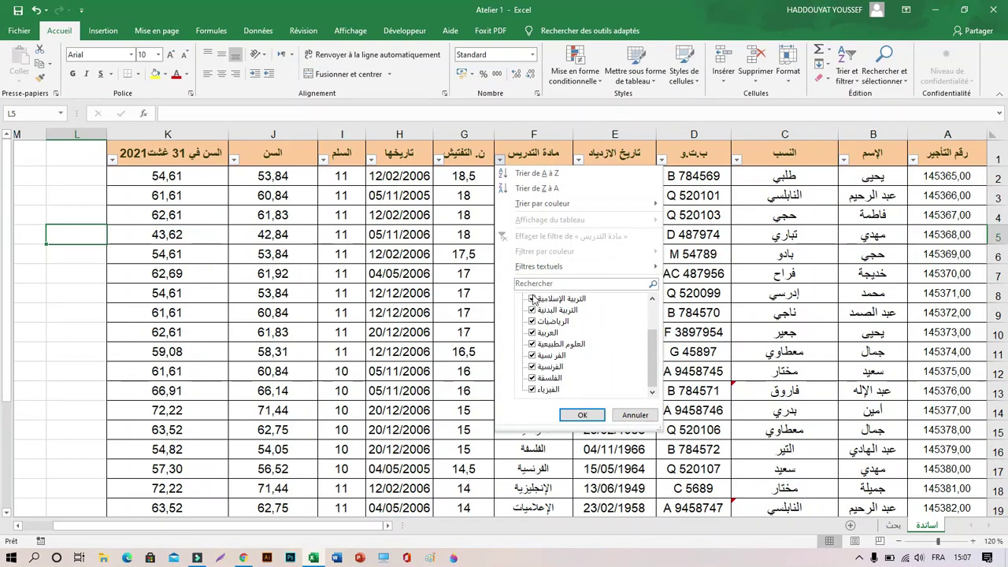
scroll(534, 300, up, 2)
- Filter the مادة التدريس column to show only the two spellings الفر نسية and الفرنسية
click(533, 299)
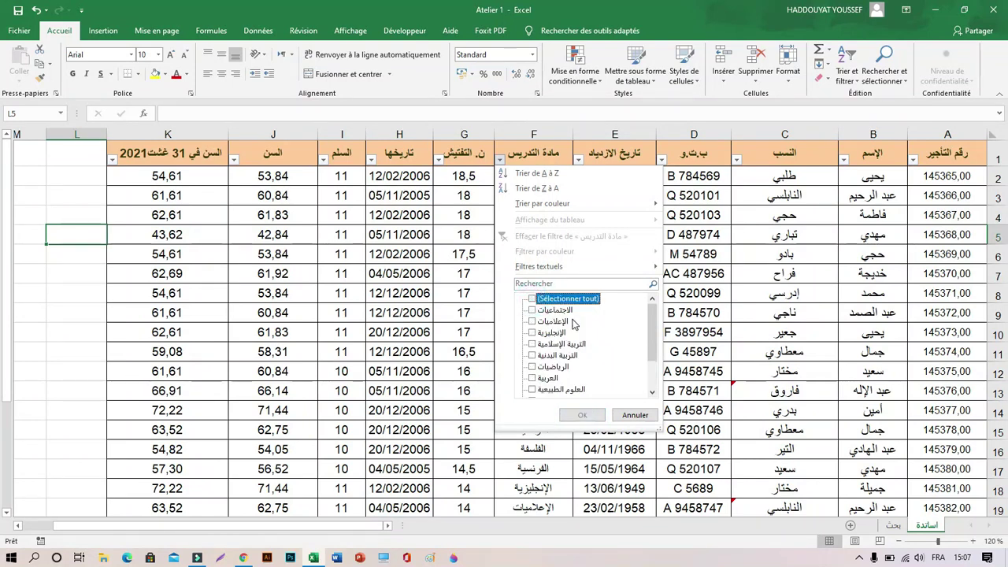
scroll(574, 324, down, 2)
click(533, 355)
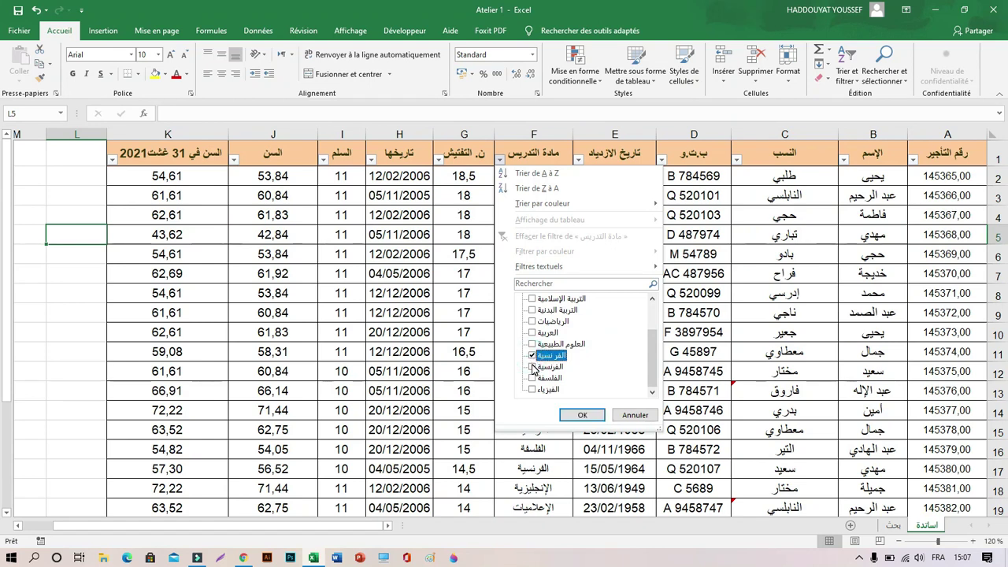
click(533, 368)
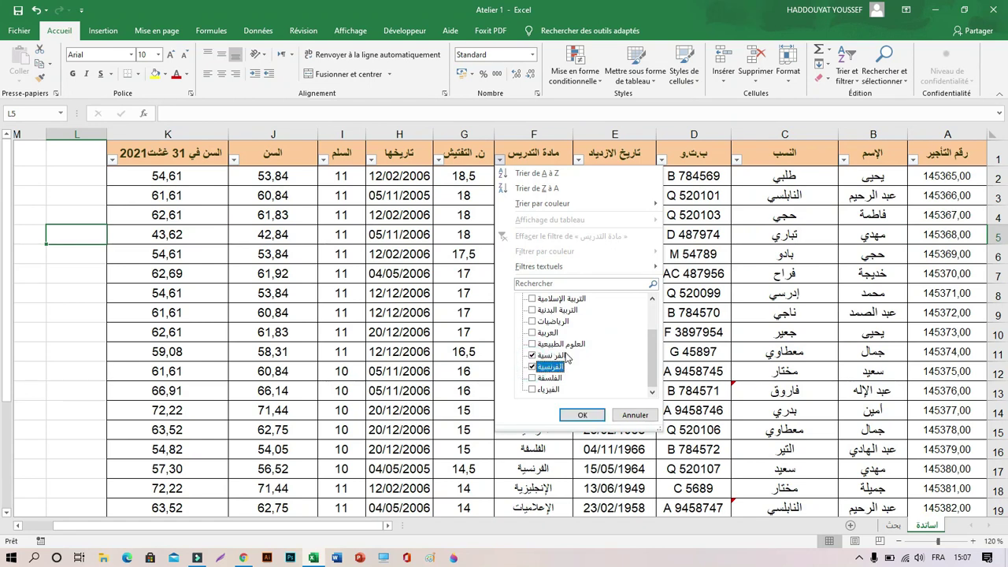
click(582, 415)
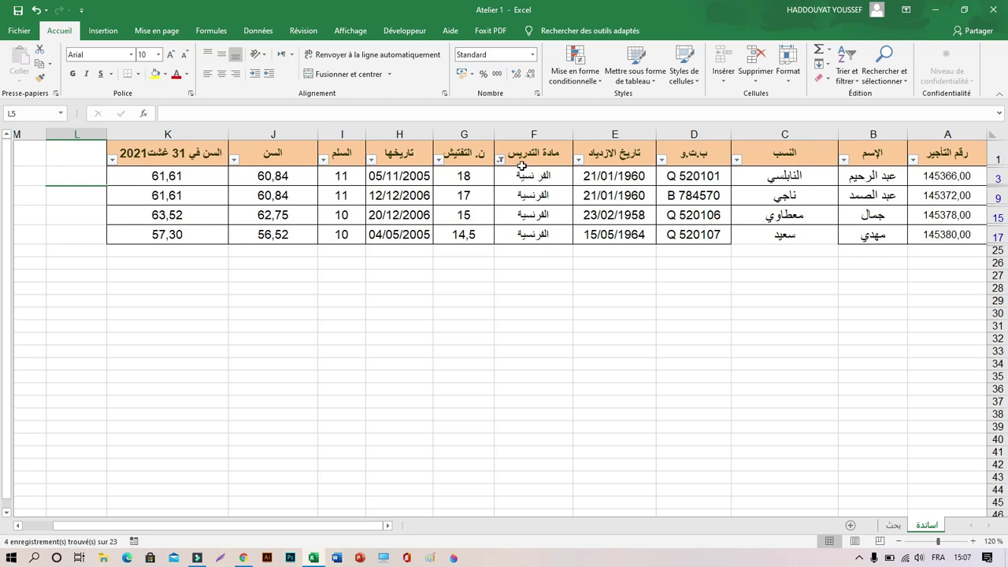
- Remove the stray space from the subject in cell F3 so it reads الفرنسية
double_click(539, 176)
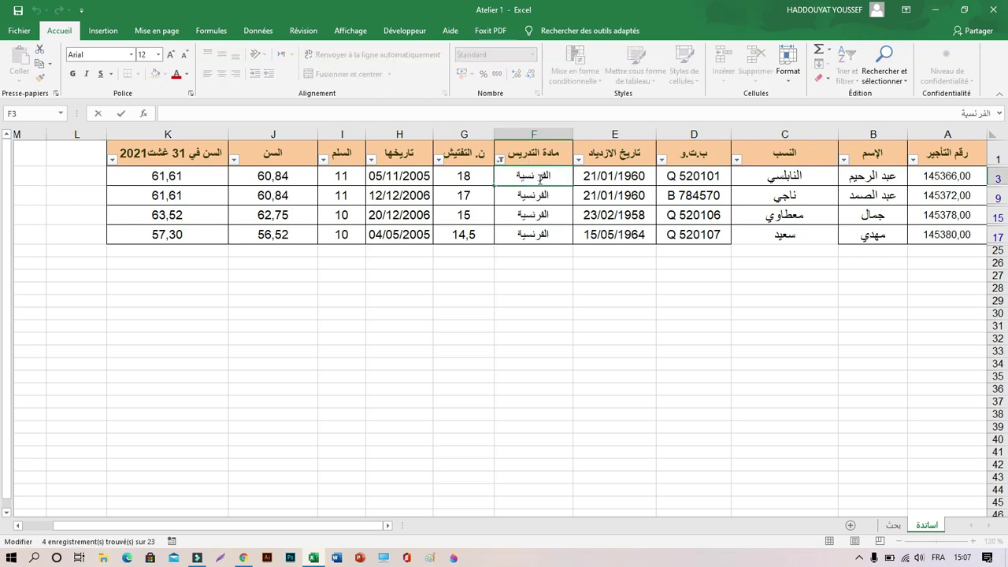
click(537, 175)
key(Return)
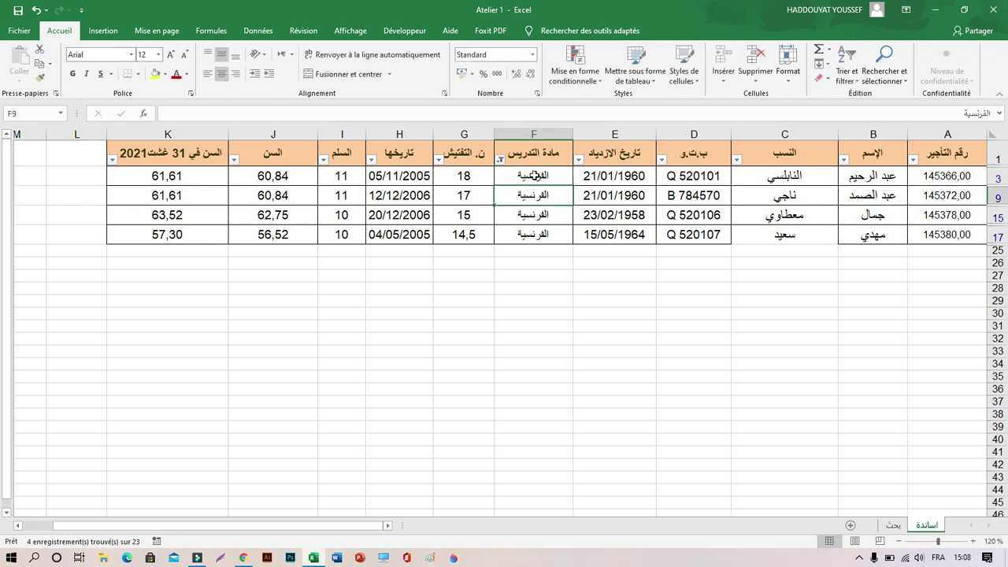
- Reselect all subjects in the مادة التدريس filter to show every row of the table
click(500, 160)
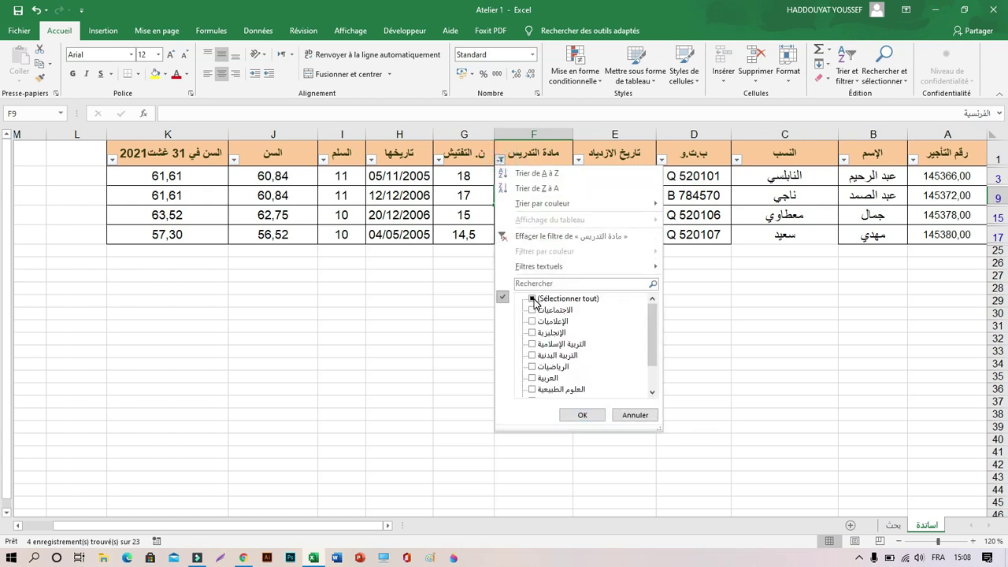
click(533, 299)
click(582, 416)
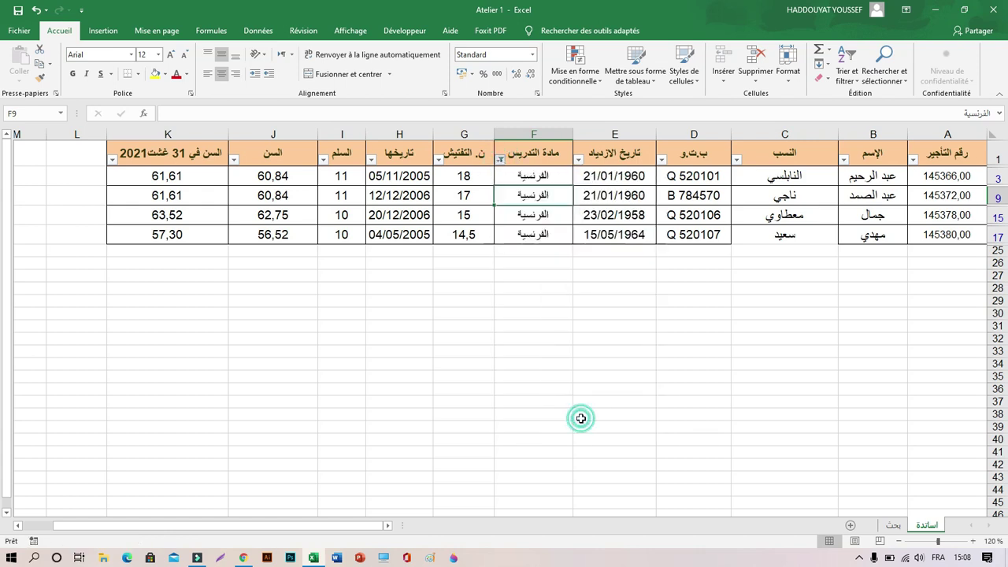
- Filter the مادة التدريس column to the single entry الفرنسية, and undo that filter
click(500, 160)
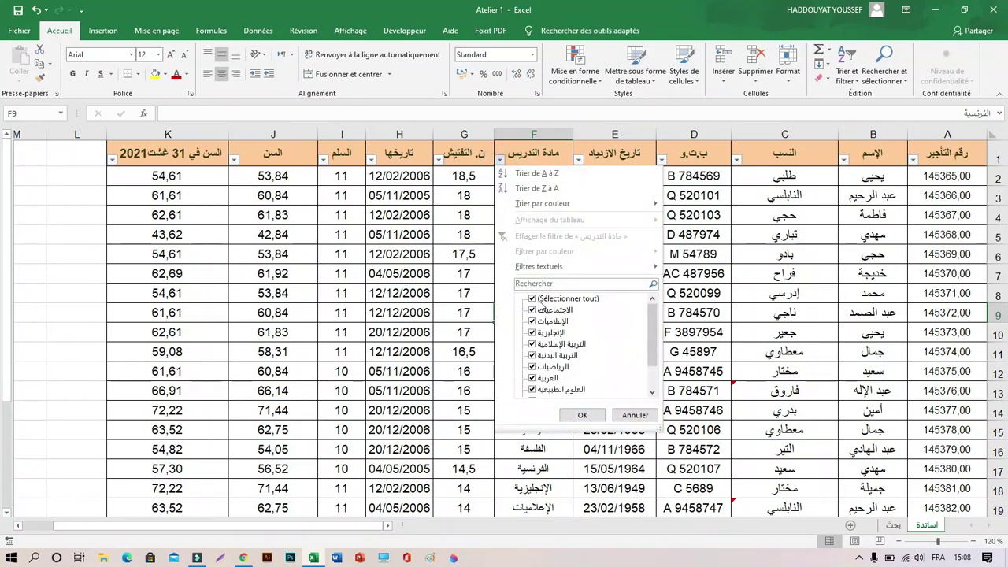
click(535, 299)
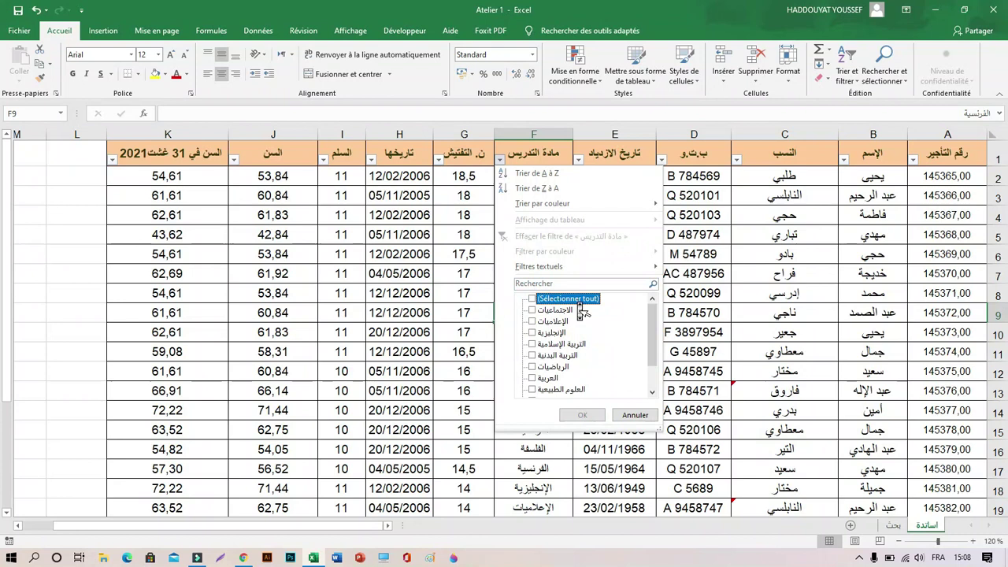
scroll(581, 312, down, 1)
click(557, 368)
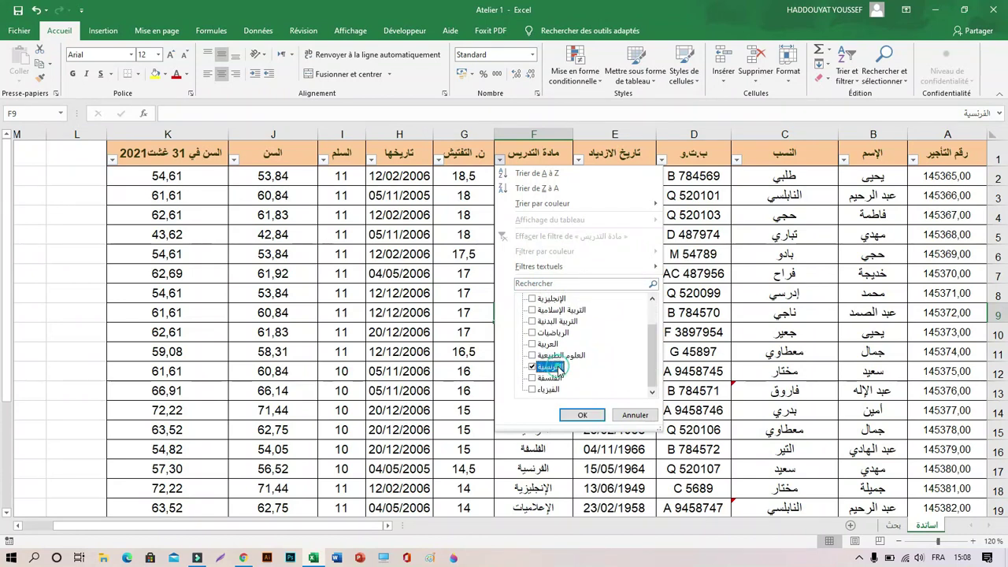
click(582, 415)
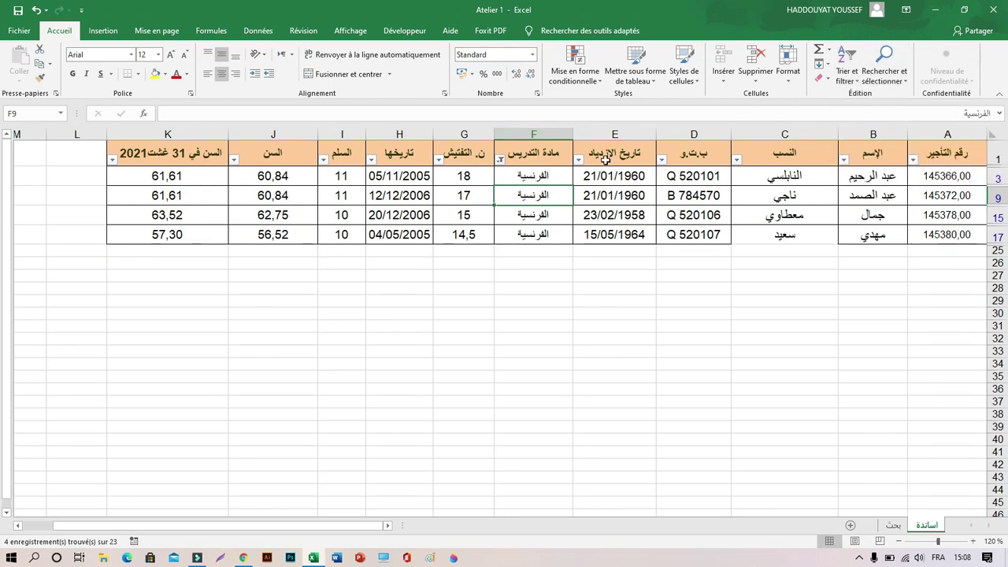
click(35, 11)
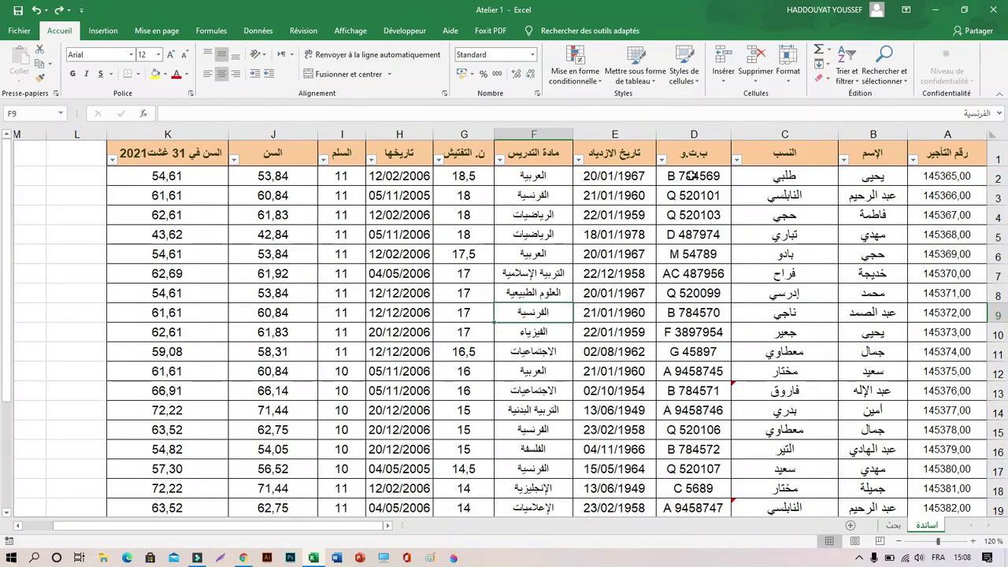
- Replace every space with nothing in the ب.ت.و column's cells D2:D24
drag(692, 174, 709, 443)
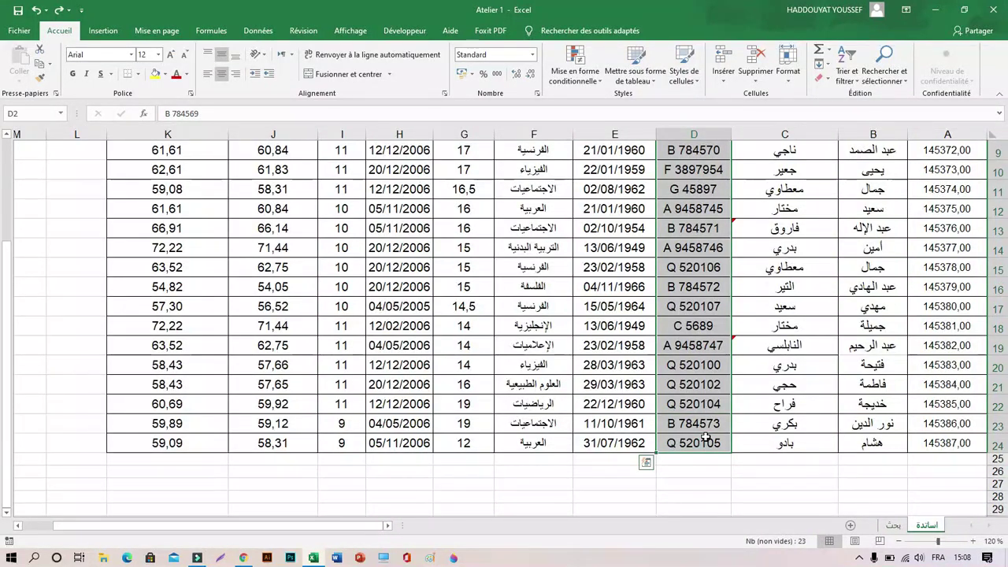
click(886, 73)
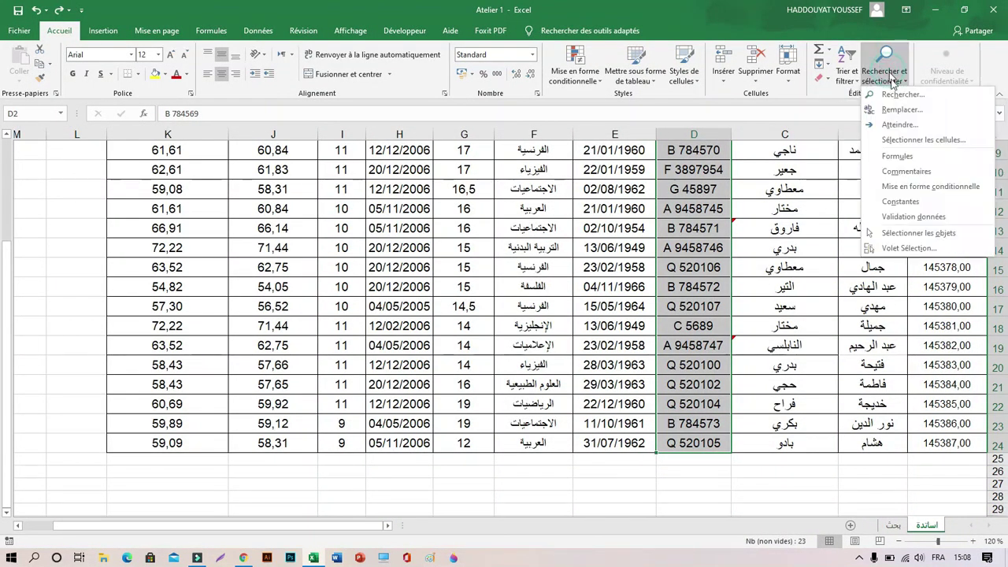
click(912, 111)
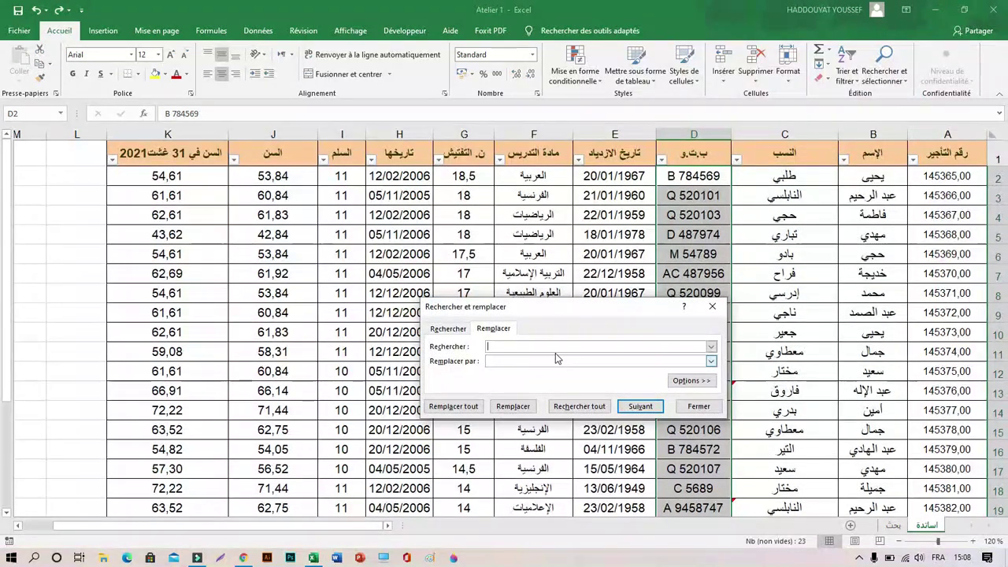
click(552, 347)
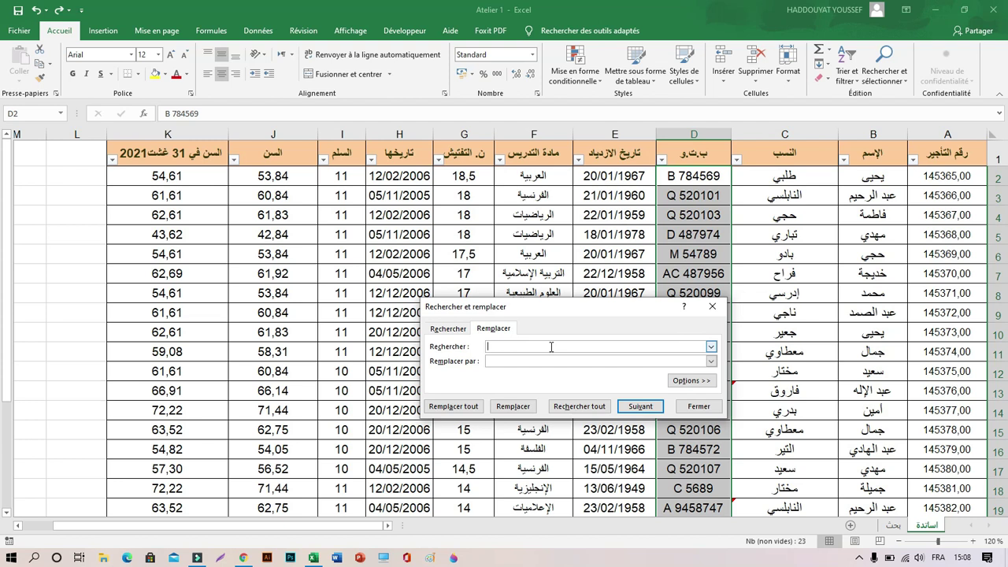
click(496, 364)
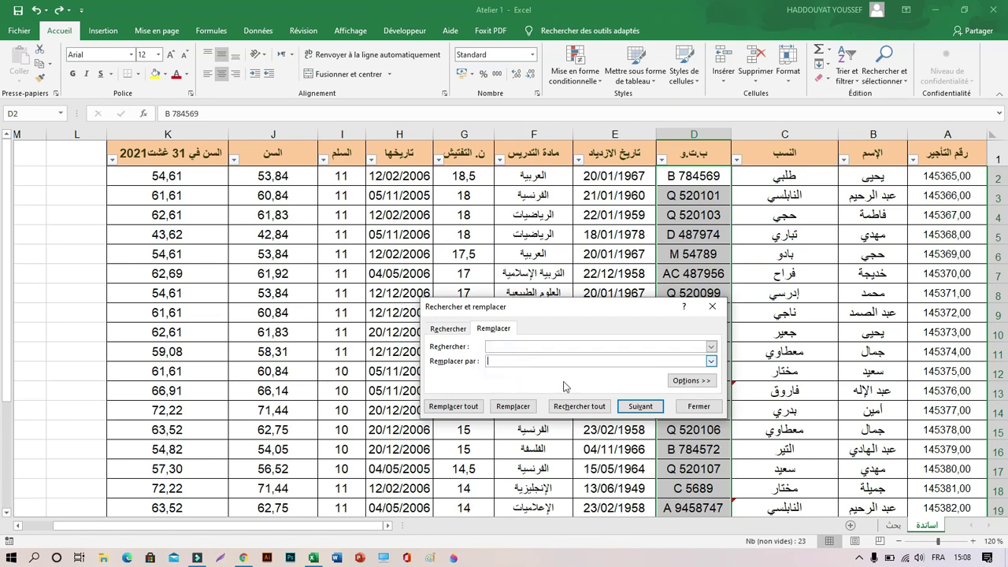
click(452, 409)
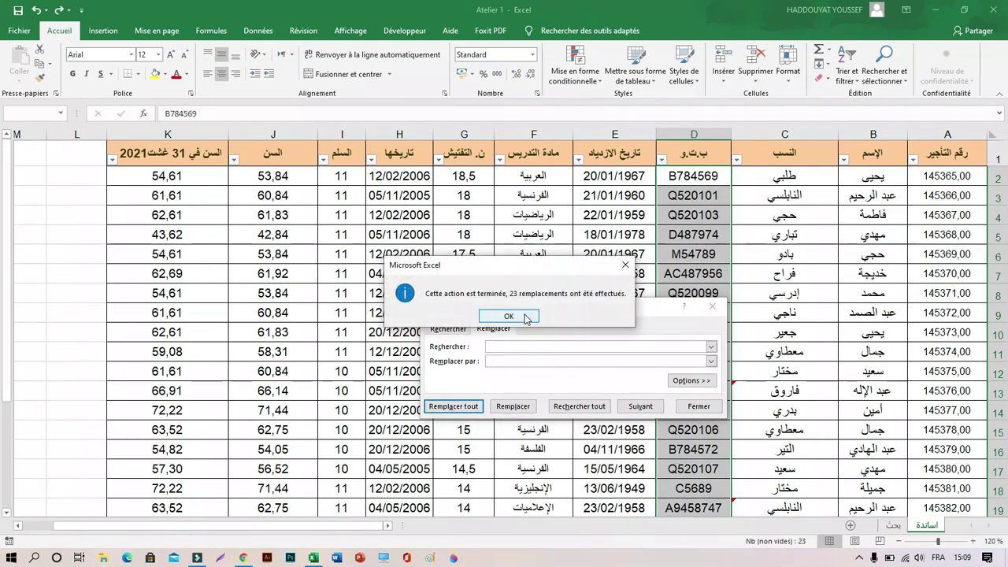
click(526, 318)
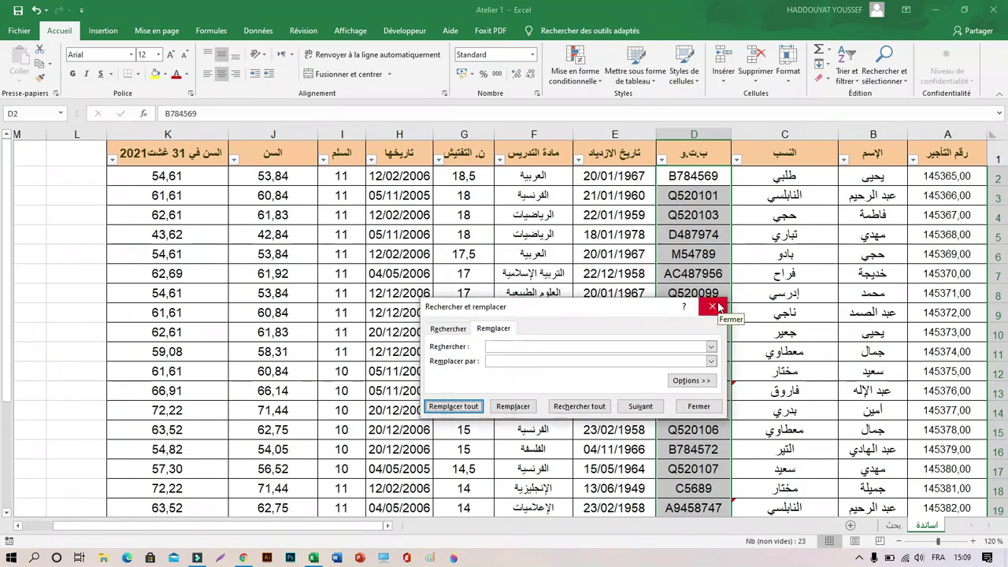